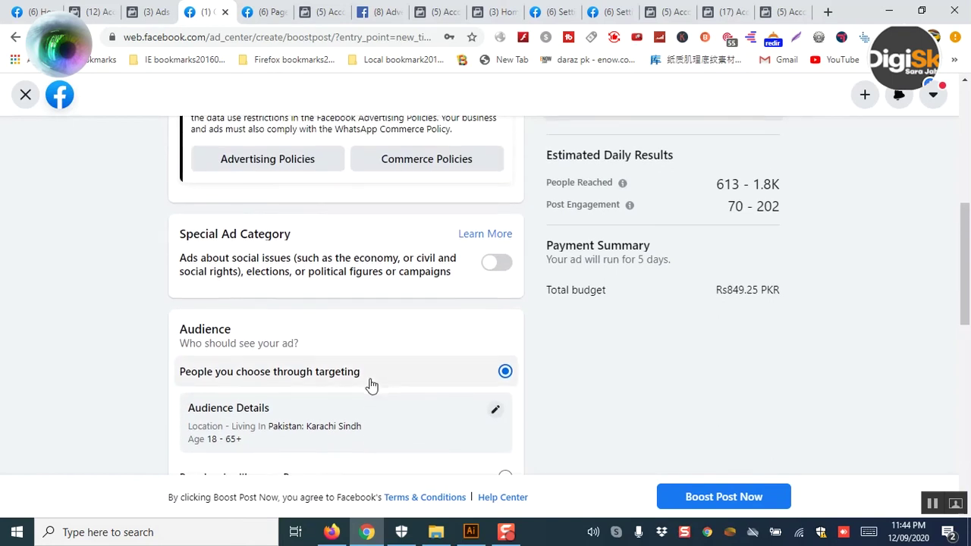
Step: Set the ad's audience to people in your local area
scroll(371, 384, down, 4)
scroll(371, 386, up, 1)
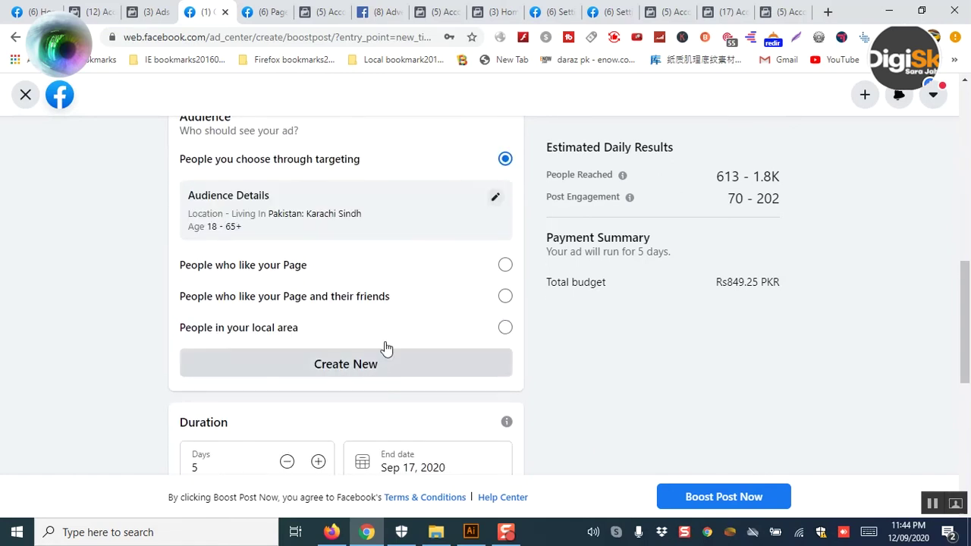
click(396, 278)
scroll(408, 386, down, 4)
scroll(407, 387, up, 1)
click(396, 291)
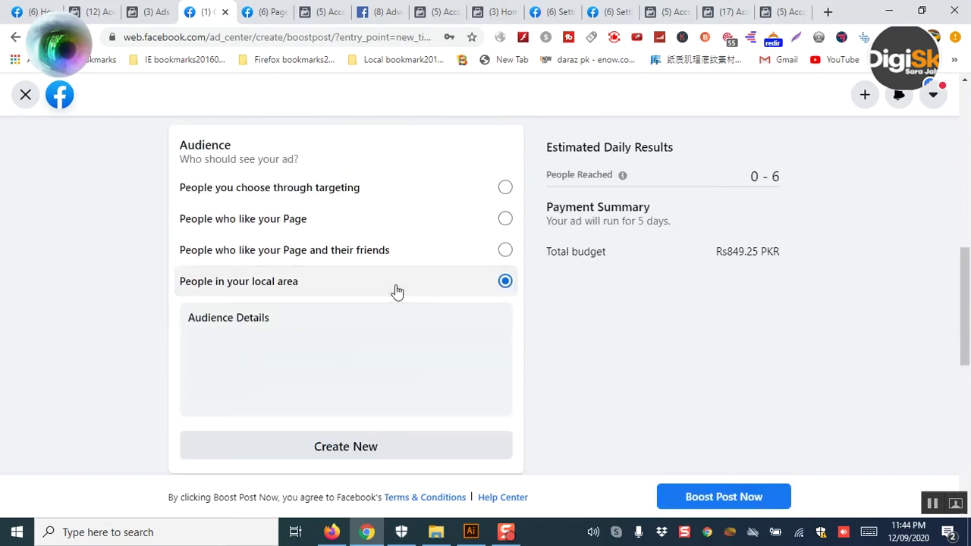
Step: Review the local audience details, duration, total budget, placements and payment method, plus the boosted post's goal and button settings
scroll(394, 383, down, 2)
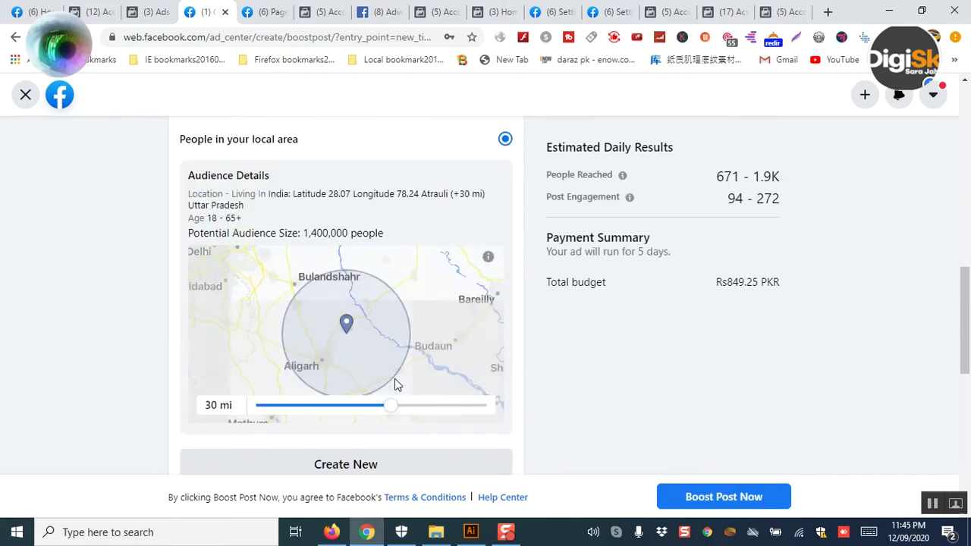
scroll(394, 378, down, 2)
scroll(394, 385, up, 2)
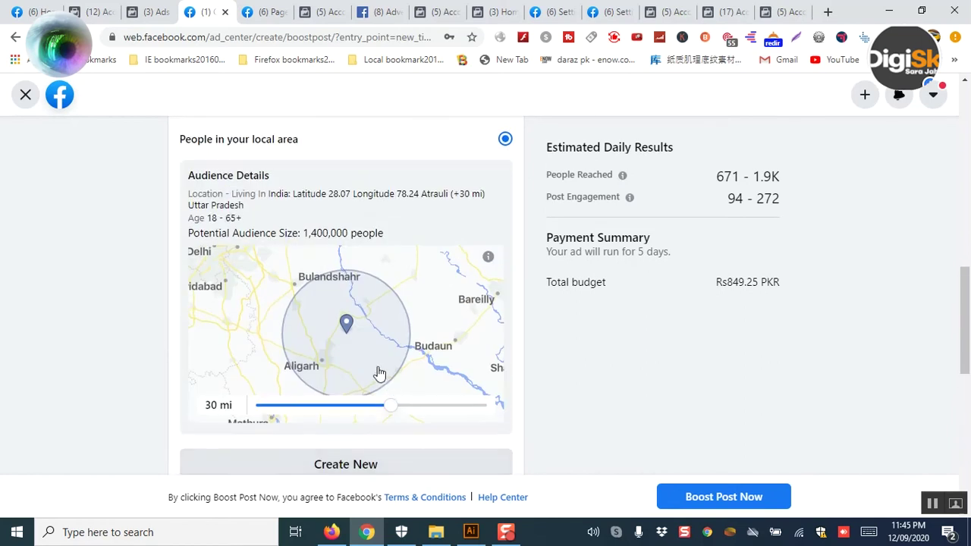
scroll(349, 336, up, 1)
scroll(349, 337, up, 1)
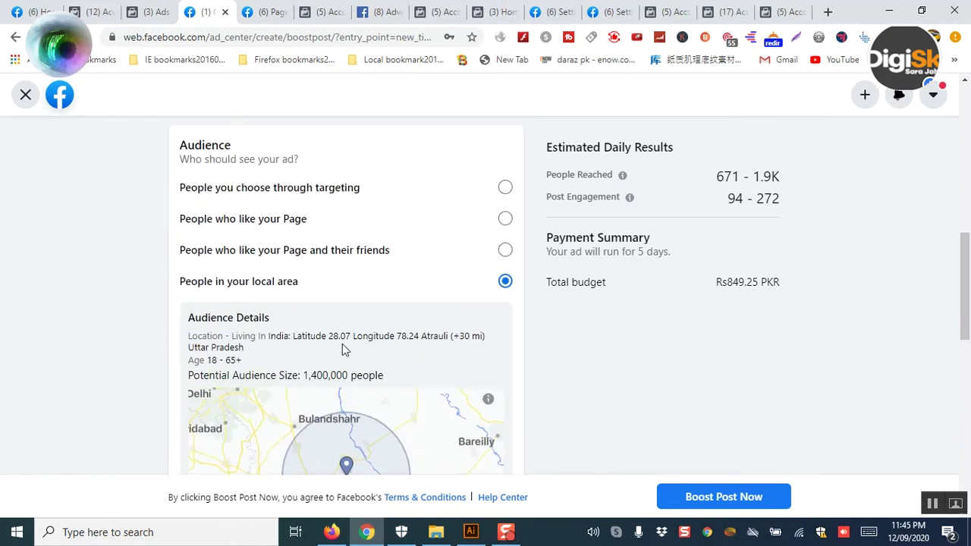
scroll(227, 390, down, 4)
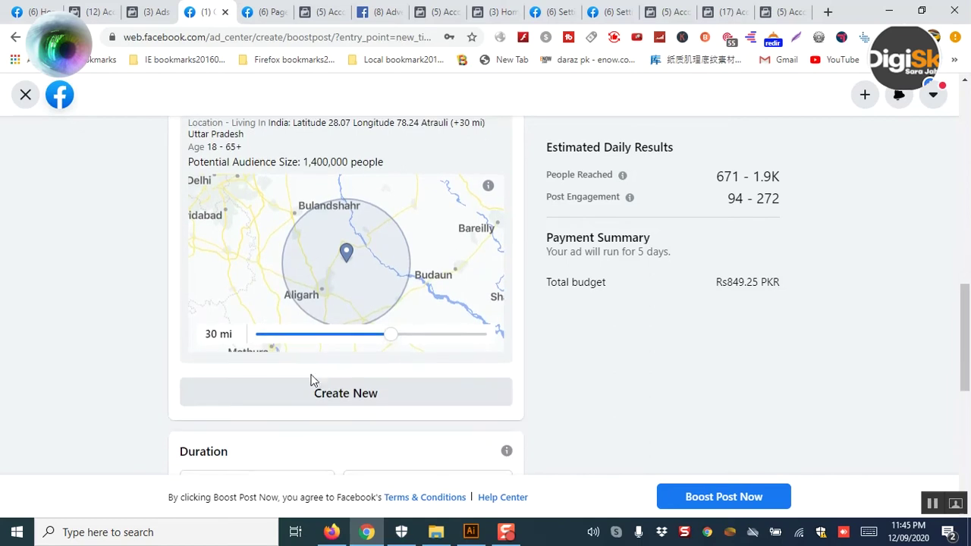
scroll(349, 359, down, 4)
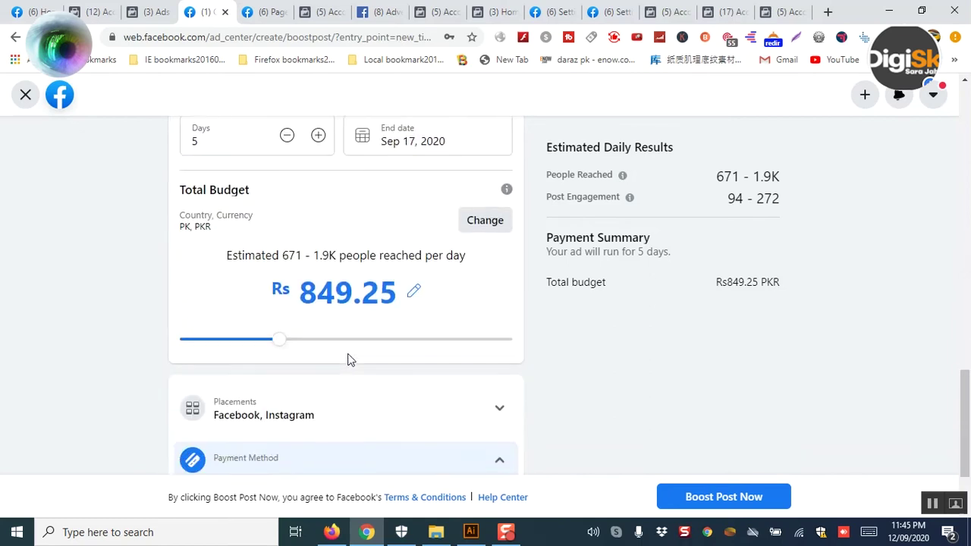
scroll(350, 354, up, 1)
scroll(350, 357, down, 3)
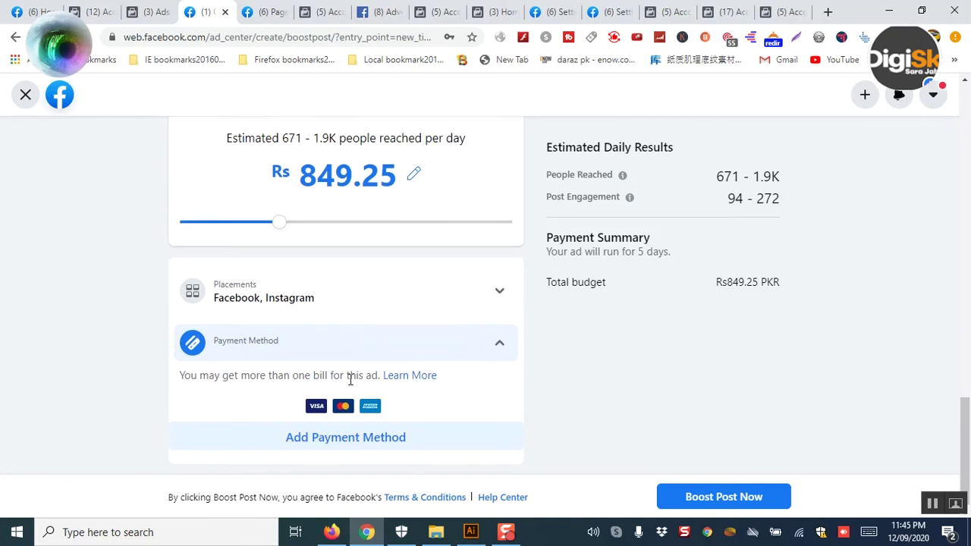
scroll(349, 380, up, 6)
scroll(349, 385, down, 2)
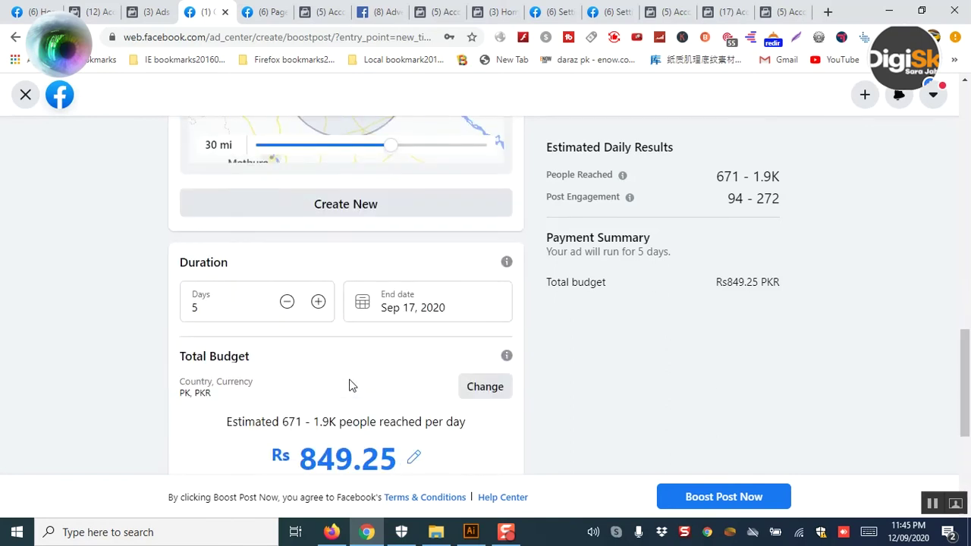
scroll(350, 386, up, 10)
scroll(350, 386, up, 3)
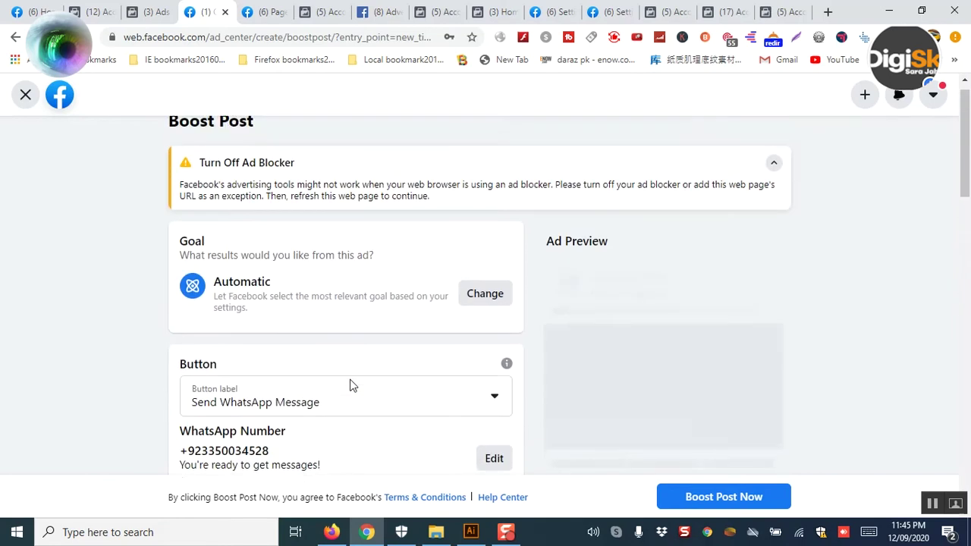
scroll(349, 386, down, 1)
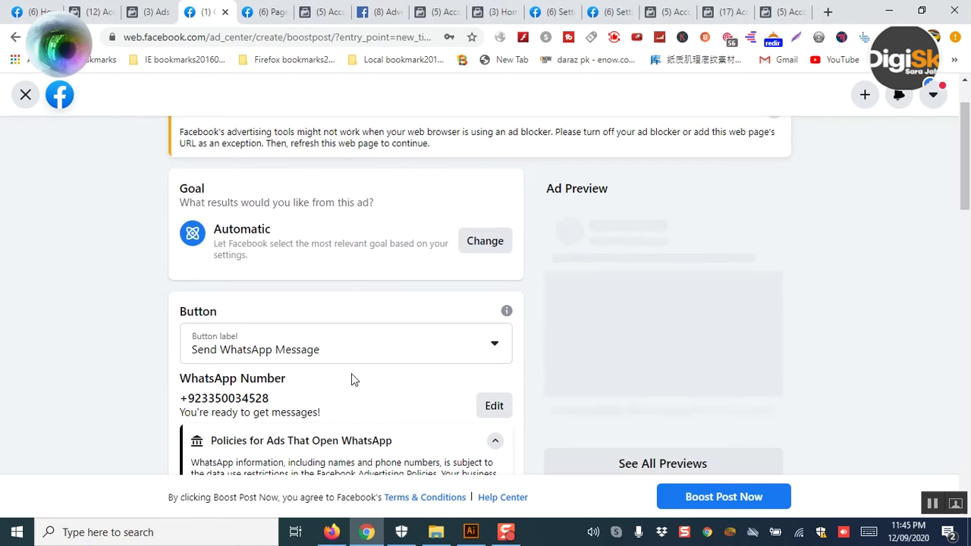
Step: Turn on the Special Ad Category for social issues, elections or politics to view its authorization requirements, and turn it off again
scroll(295, 347, down, 4)
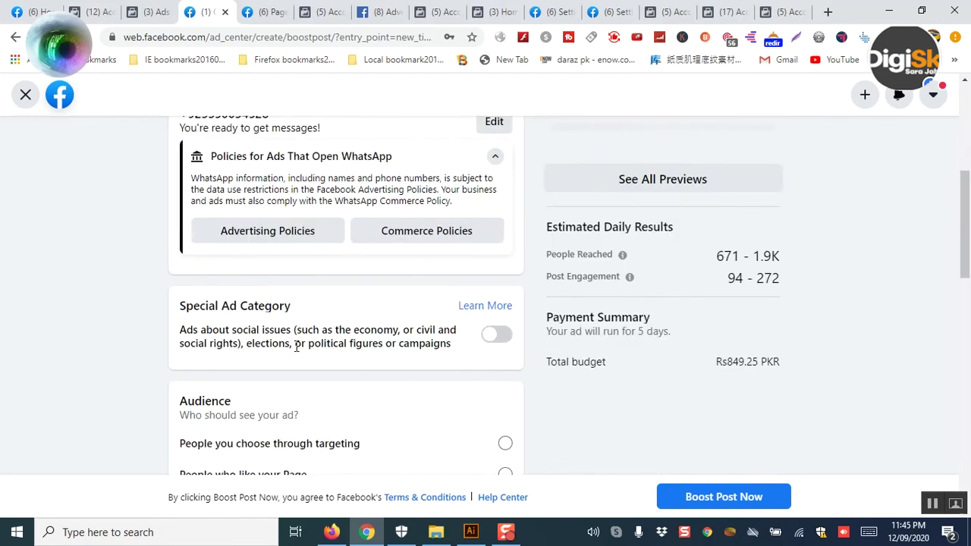
scroll(296, 347, down, 1)
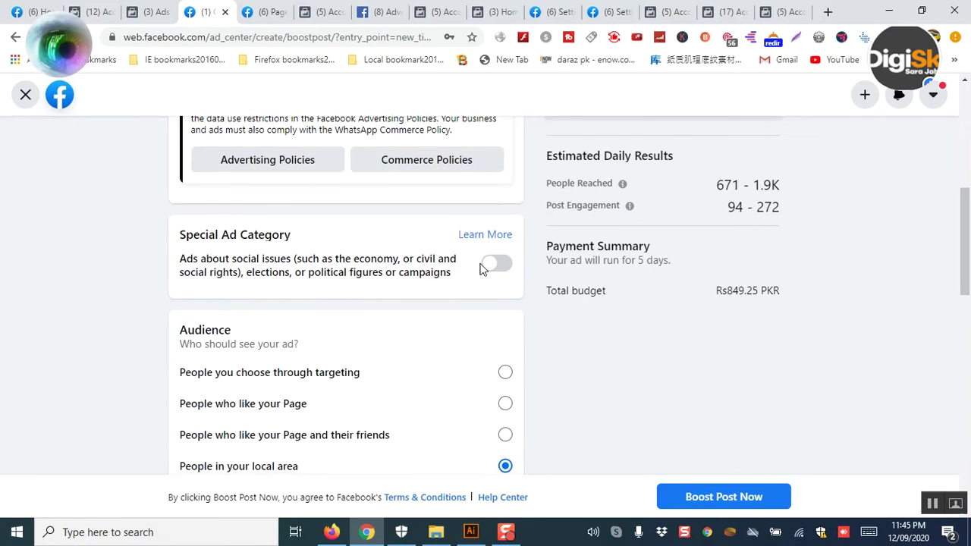
click(503, 265)
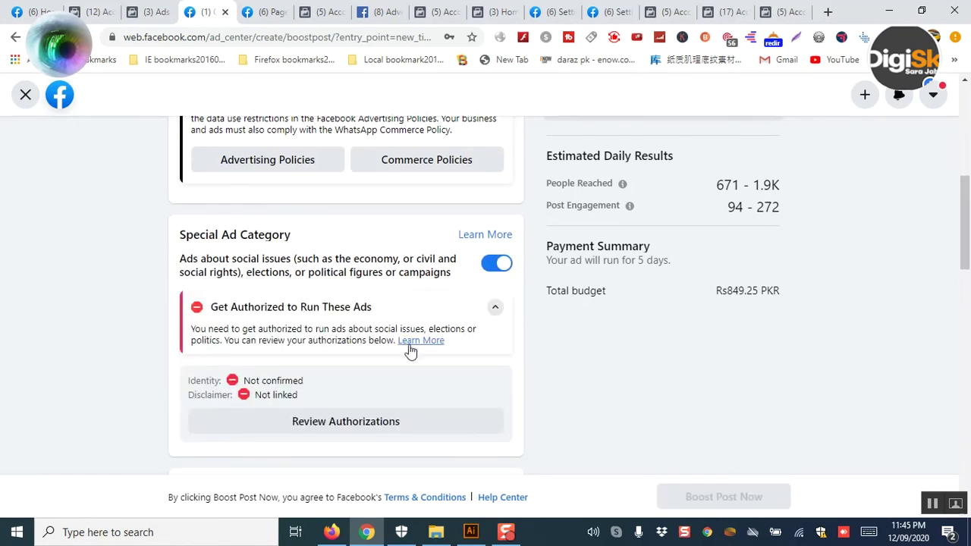
click(493, 275)
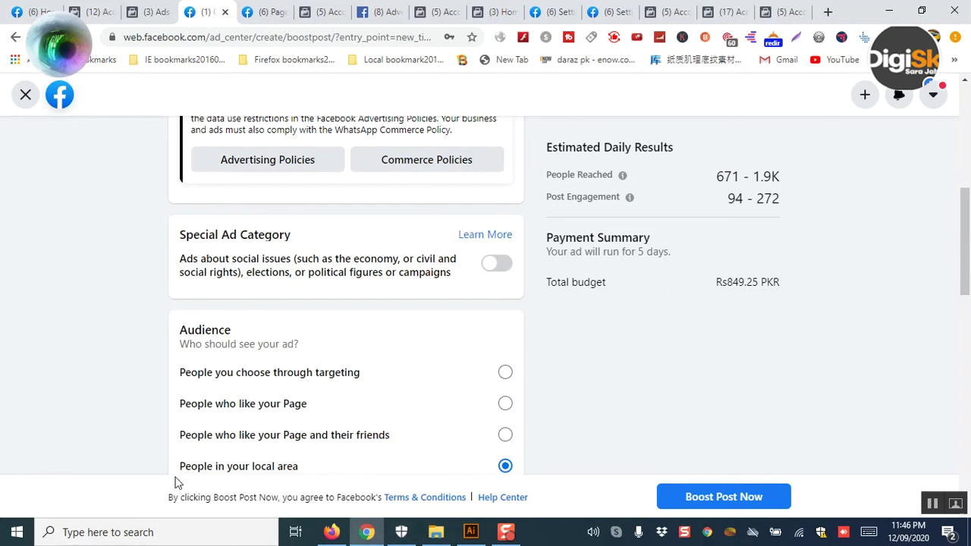
Step: Move the local audience's targeted area south on the map to around Barhan
scroll(493, 372, down, 2)
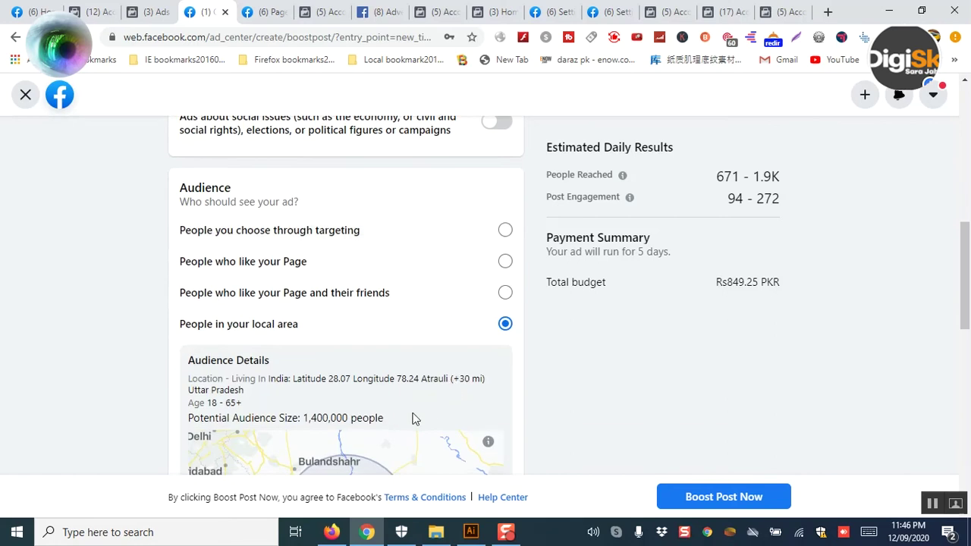
scroll(414, 420, down, 2)
scroll(346, 386, down, 1)
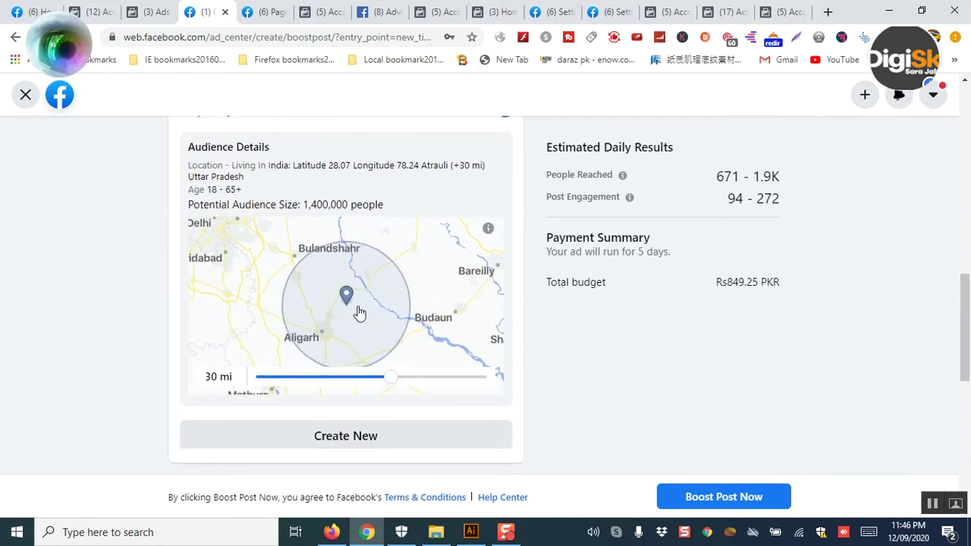
drag(343, 311, 371, 263)
drag(382, 343, 374, 273)
scroll(374, 273, up, 3)
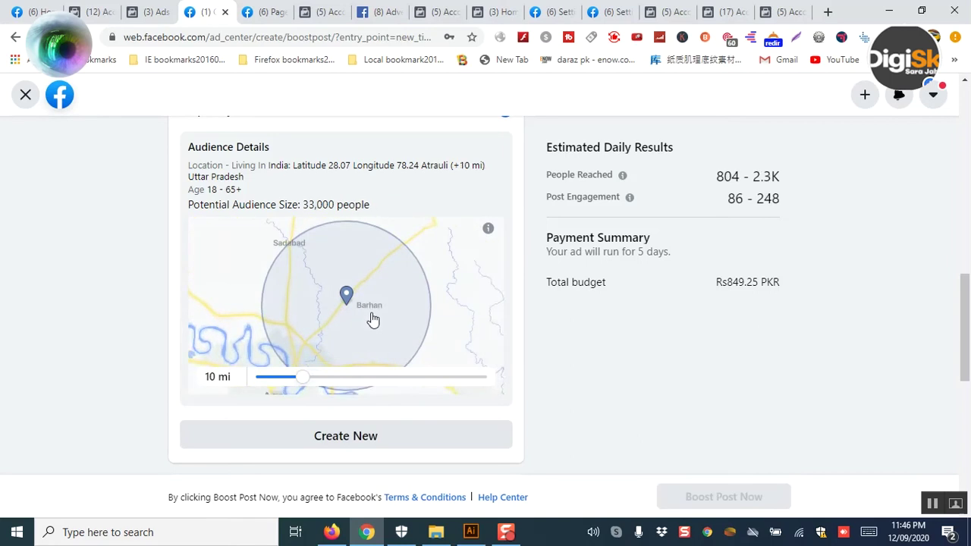
scroll(387, 323, down, 2)
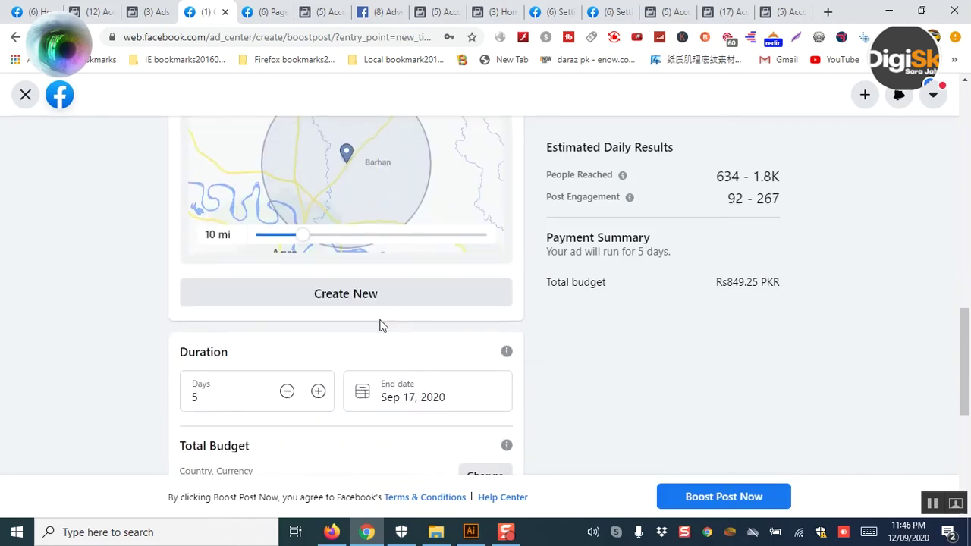
scroll(339, 311, up, 1)
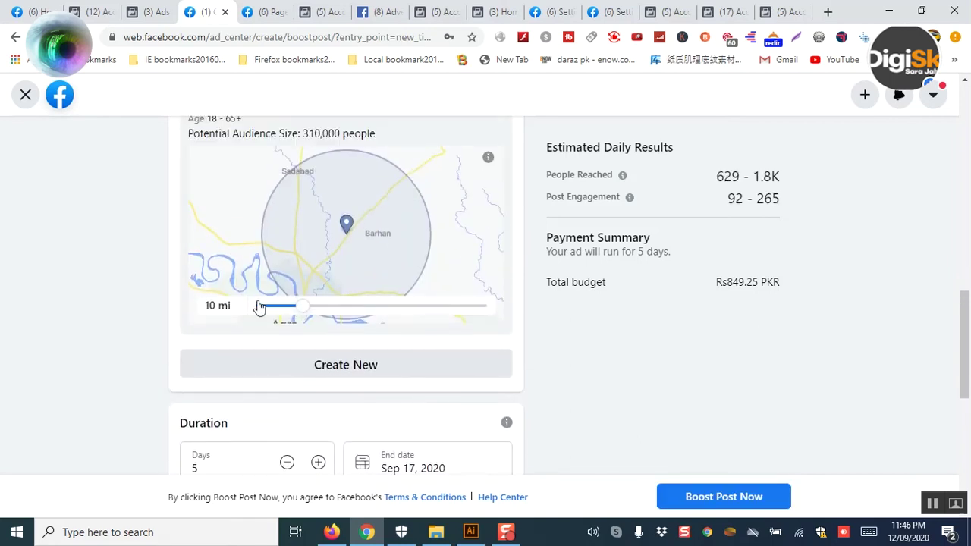
Step: Move the local audience's map area back north to around Atrauli and set its radius to 50 mi
drag(307, 307, 496, 303)
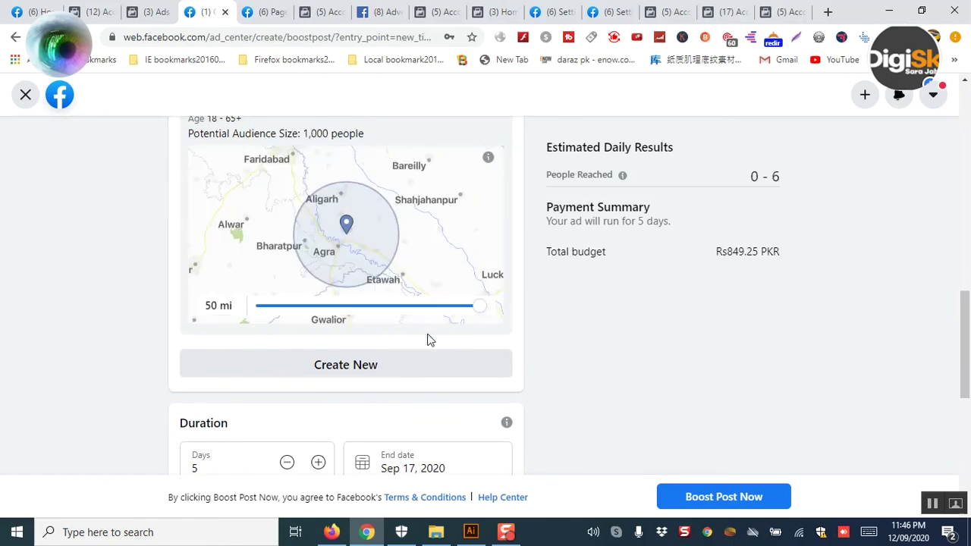
mouse_move(420, 258)
mouse_down()
mouse_move(433, 234)
mouse_move(428, 273)
mouse_up()
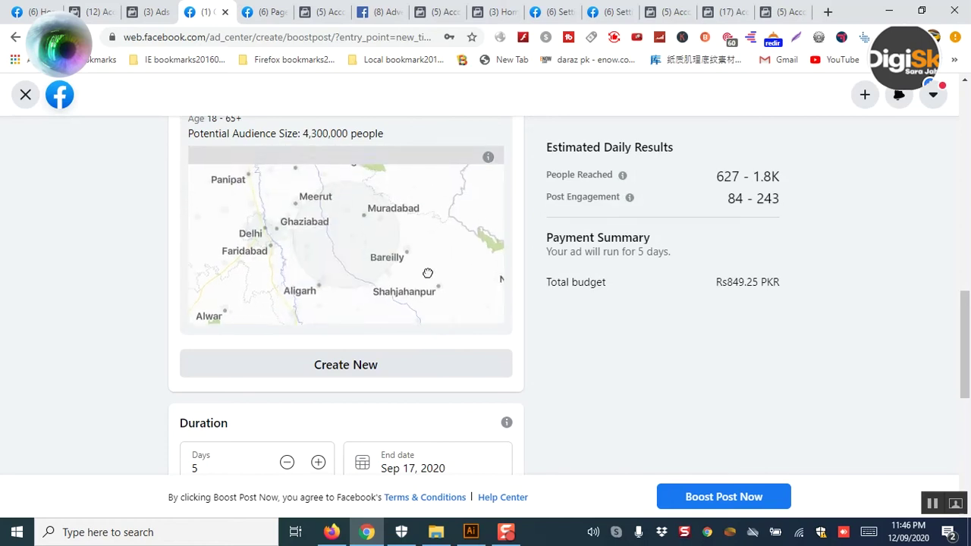
drag(302, 311, 510, 336)
Step: Start creating a new audience and look over its name, gender, age, location and detailed targeting settings
click(425, 372)
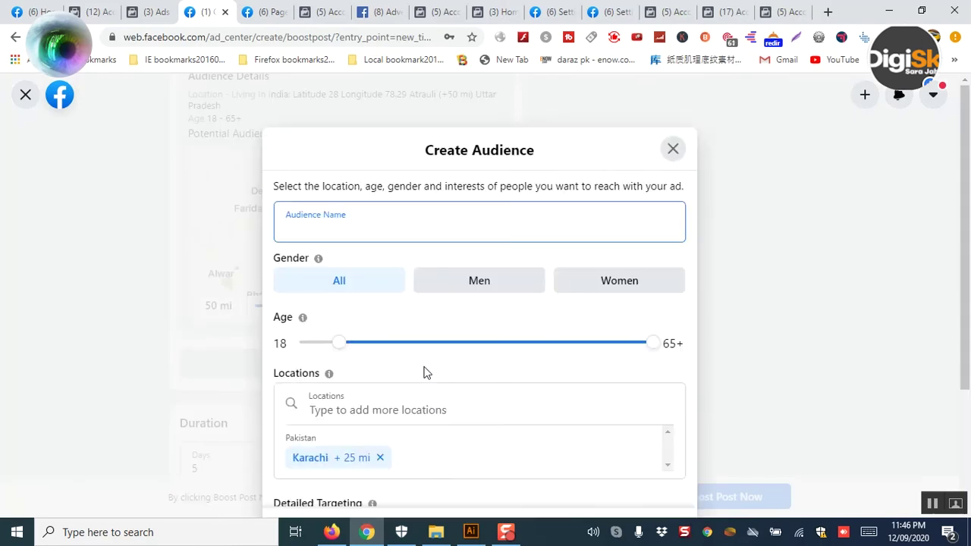
scroll(425, 369, down, 2)
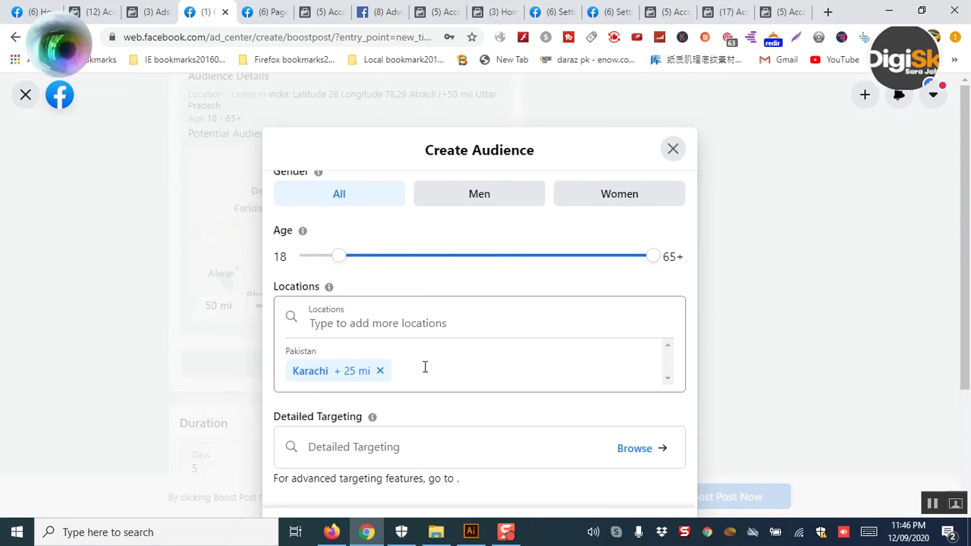
scroll(425, 367, up, 2)
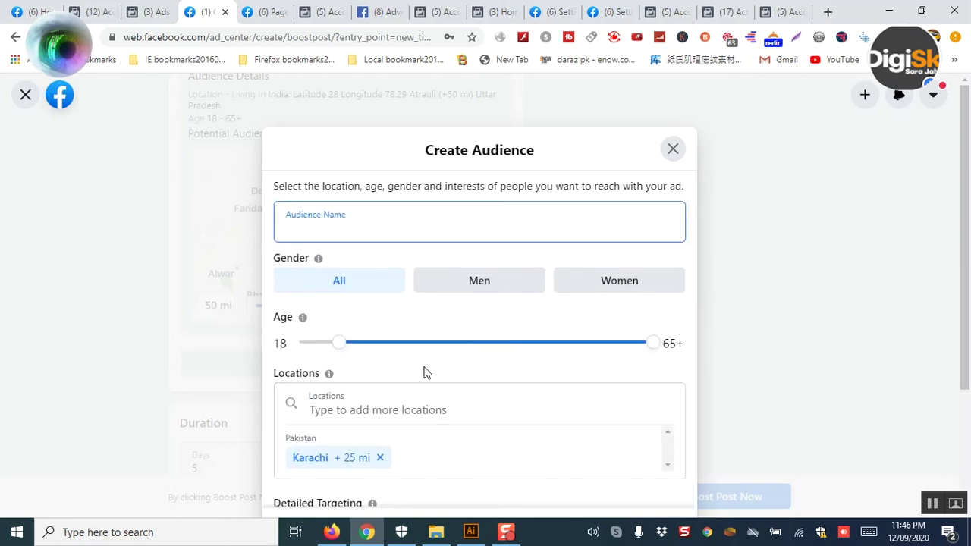
scroll(425, 372, down, 2)
scroll(424, 369, up, 1)
scroll(425, 368, up, 1)
scroll(425, 371, down, 2)
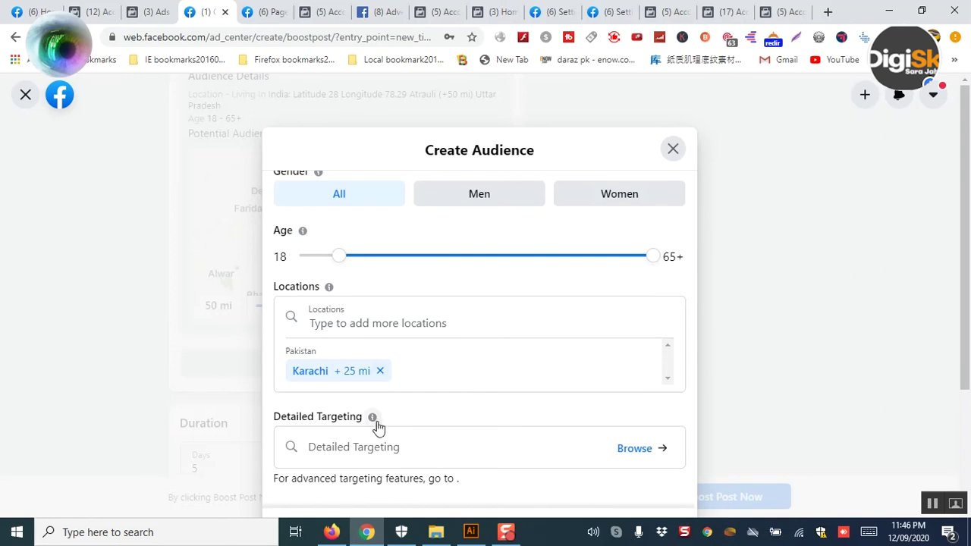
Step: Browse the new audience's detailed targeting options, examining the demographics, interests, behaviors and additional categories
click(477, 441)
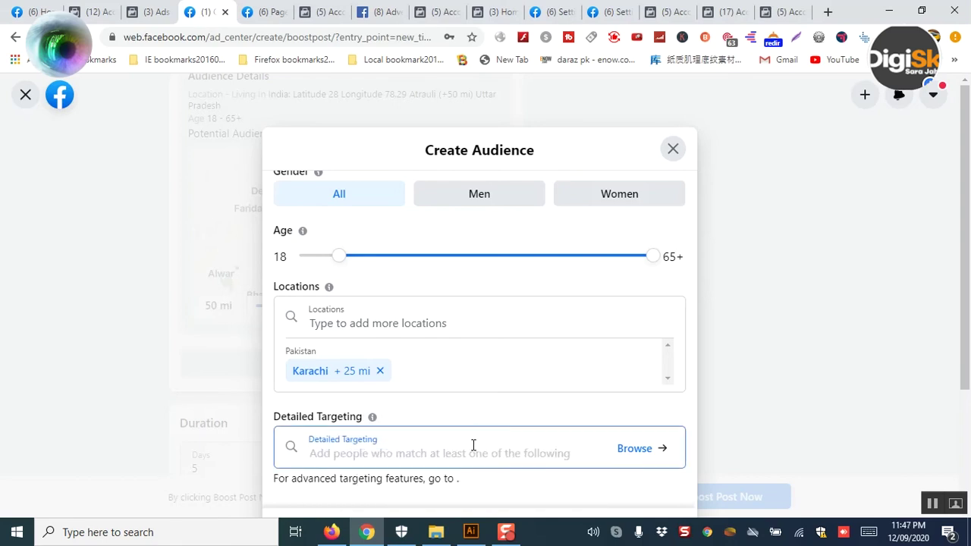
click(648, 453)
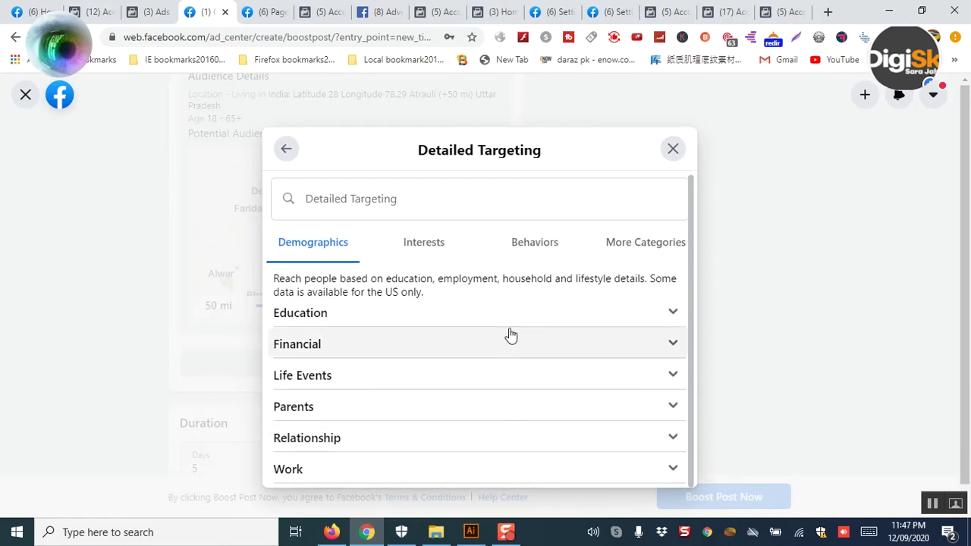
click(440, 255)
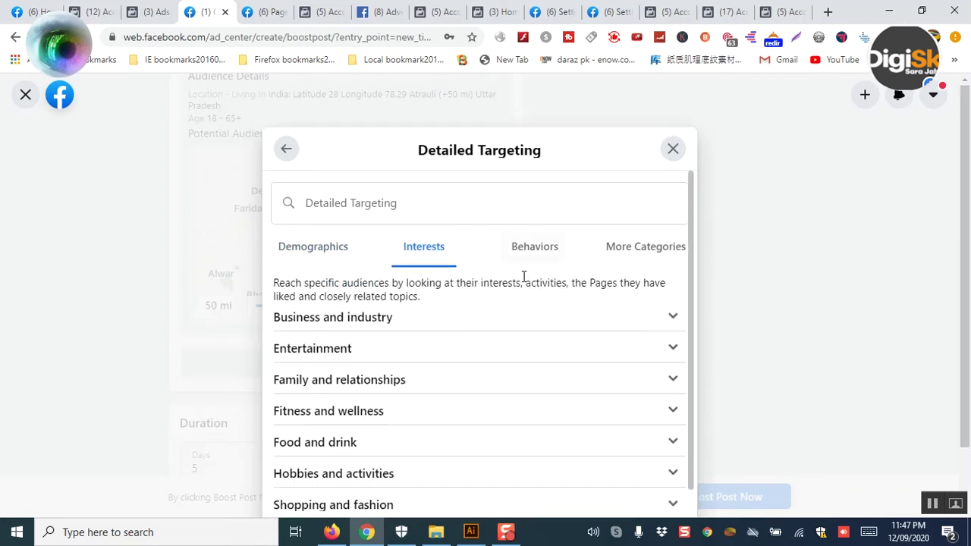
scroll(505, 416, down, 1)
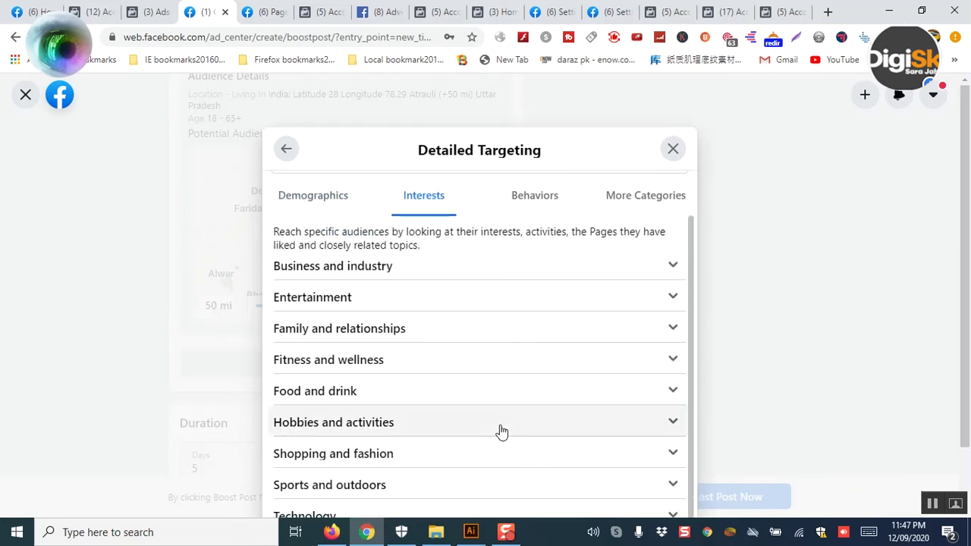
scroll(425, 364, up, 1)
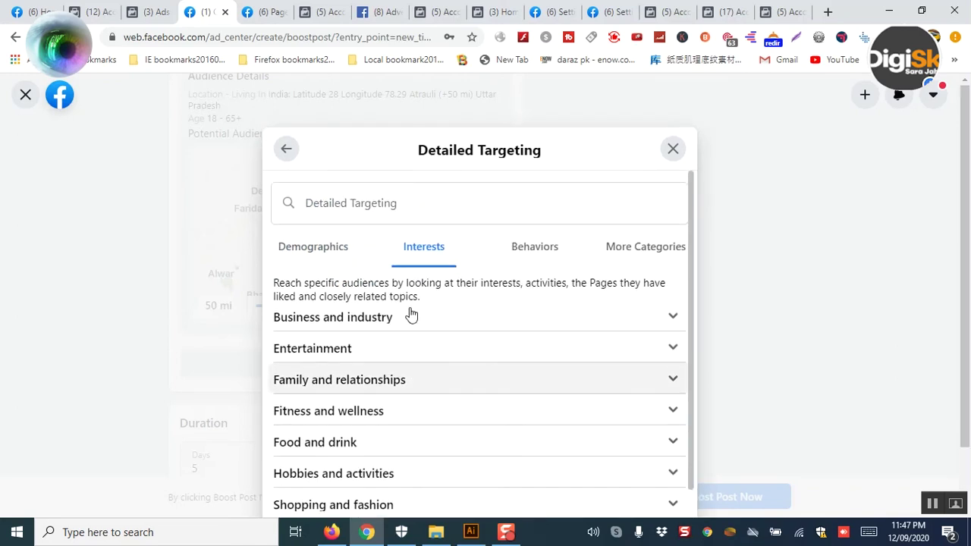
click(308, 250)
click(534, 255)
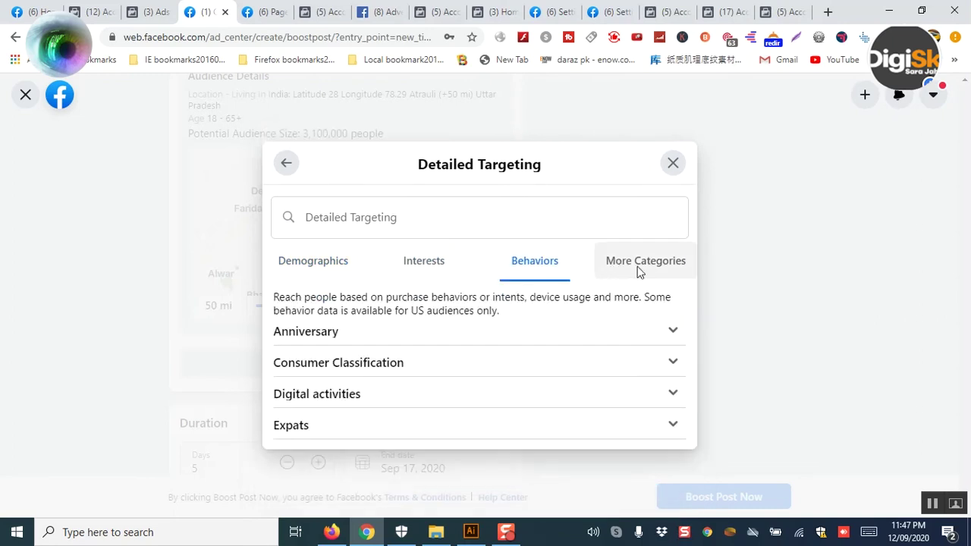
scroll(533, 427, down, 1)
scroll(560, 384, up, 1)
click(654, 263)
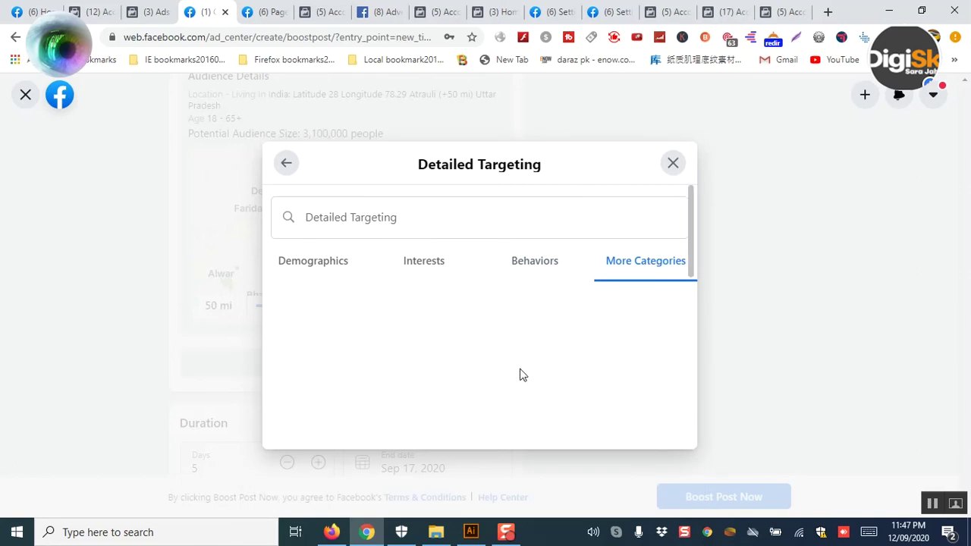
click(311, 263)
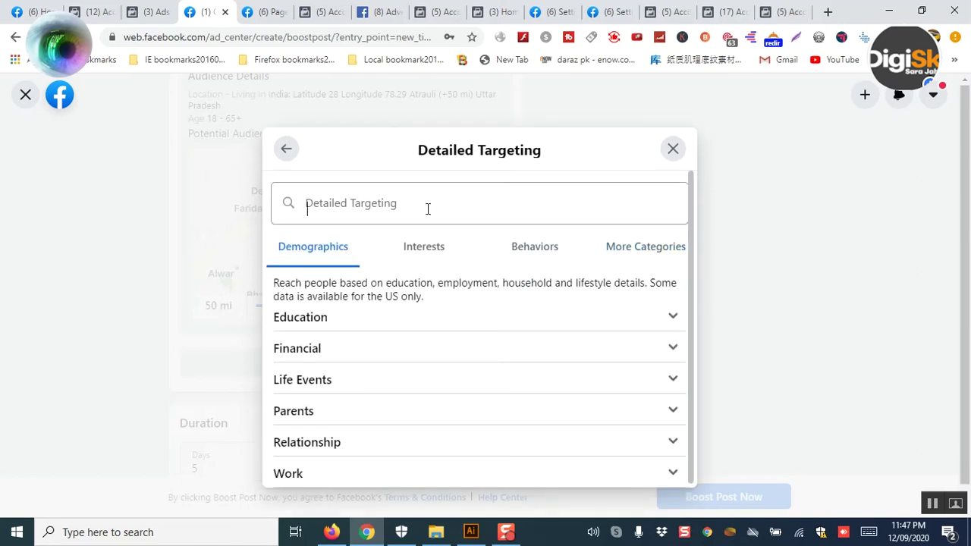
click(428, 209)
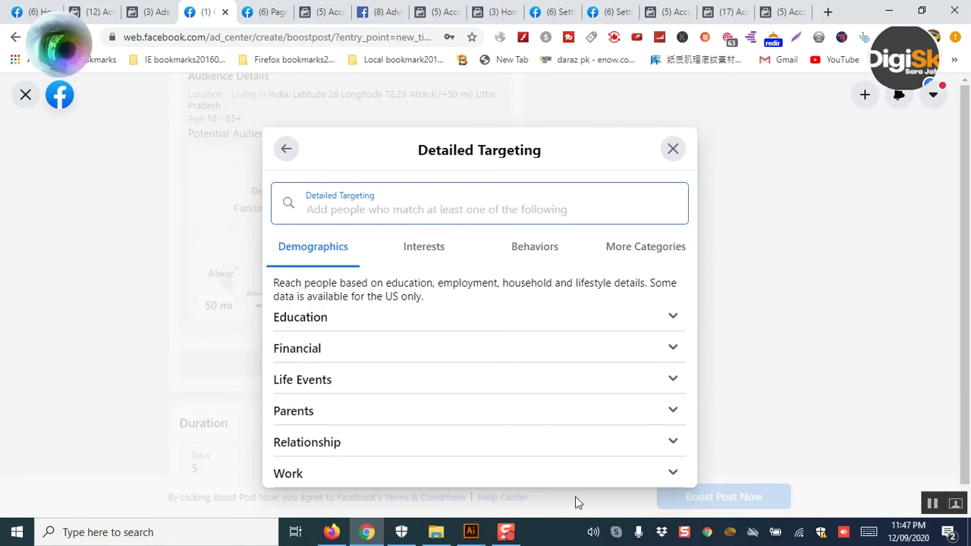
Step: Search the detailed targeting for "foods" and add the Foodservice interest to the audience
click(869, 534)
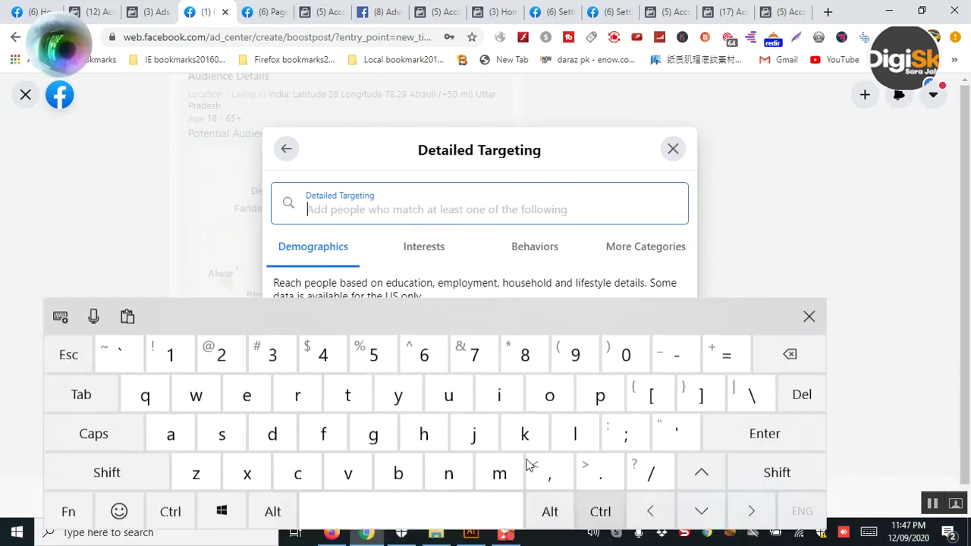
click(324, 422)
click(549, 384)
click(550, 384)
click(273, 423)
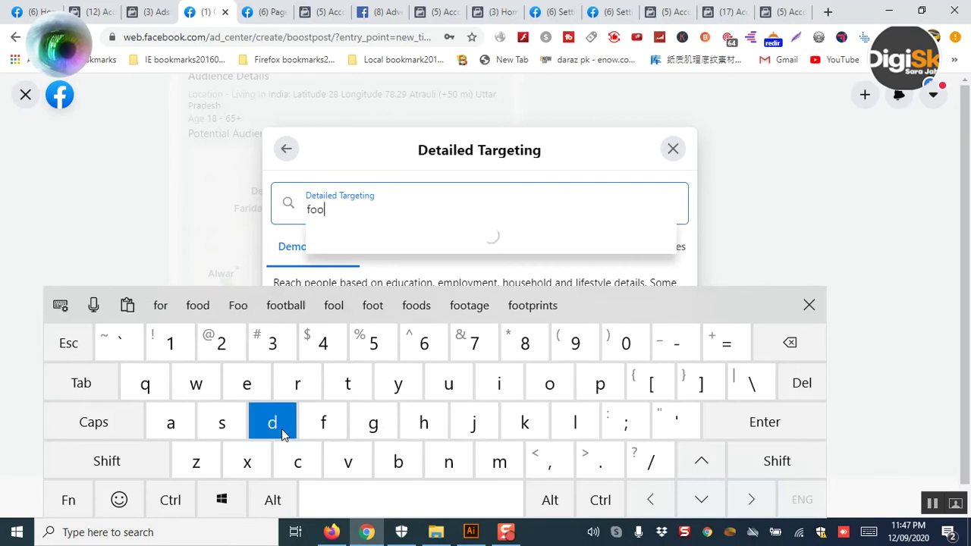
click(223, 427)
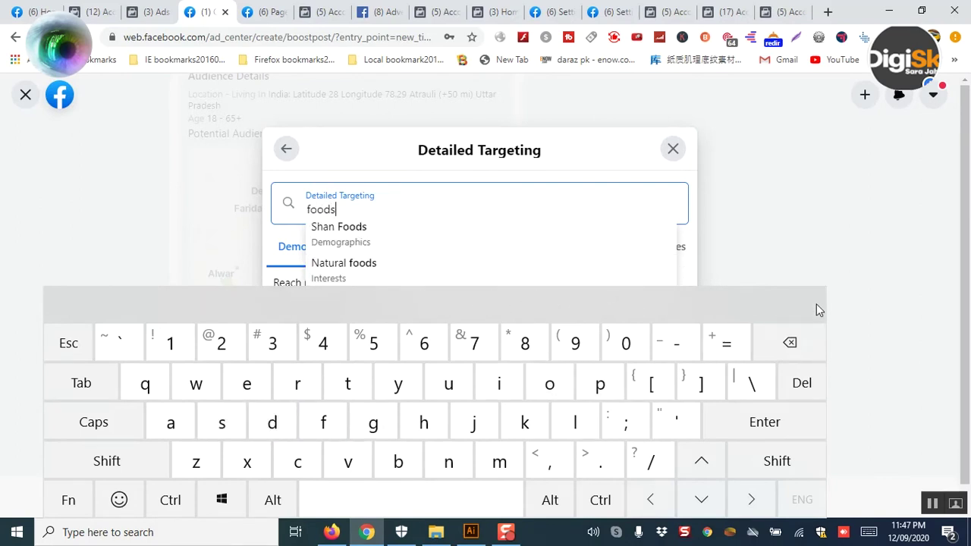
click(813, 305)
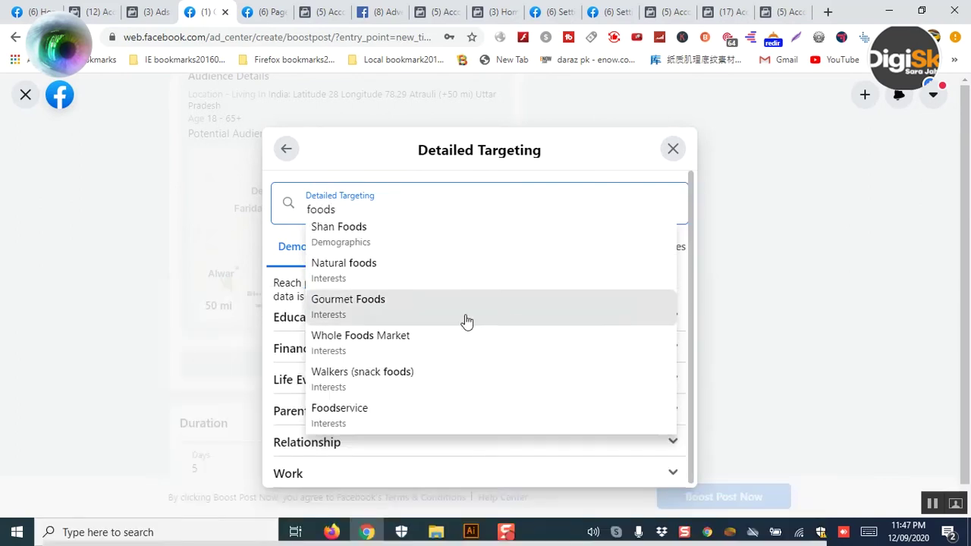
click(484, 412)
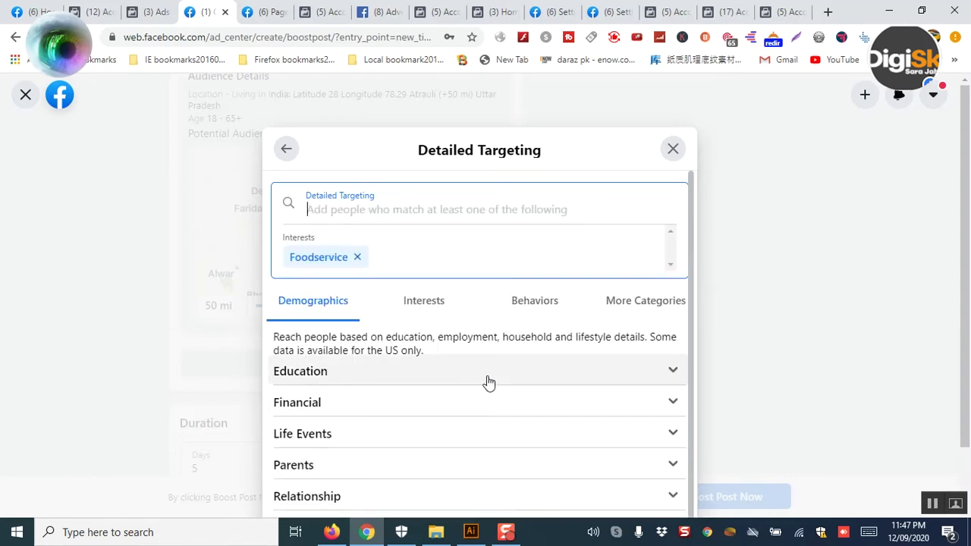
scroll(489, 383, down, 1)
scroll(465, 434, up, 1)
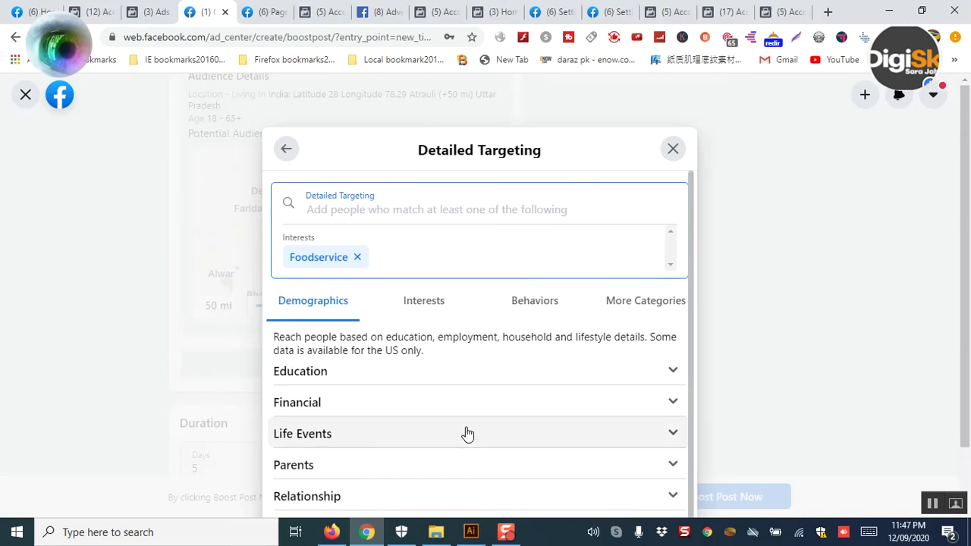
Step: Search the detailed targeting for the copied term "CHICKEN MANDI" and try it without the space as "CHICKENMANDI"
right_click(402, 214)
click(424, 326)
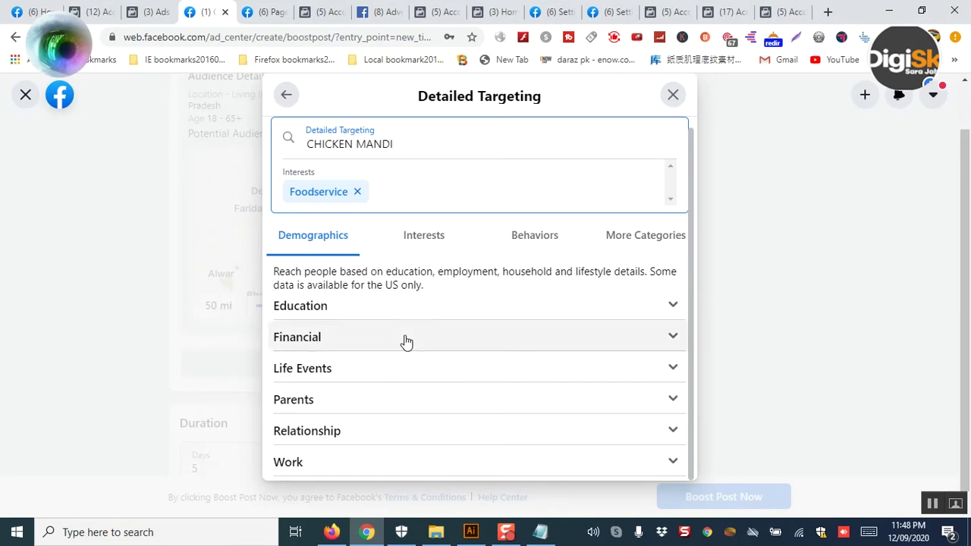
scroll(406, 341, up, 1)
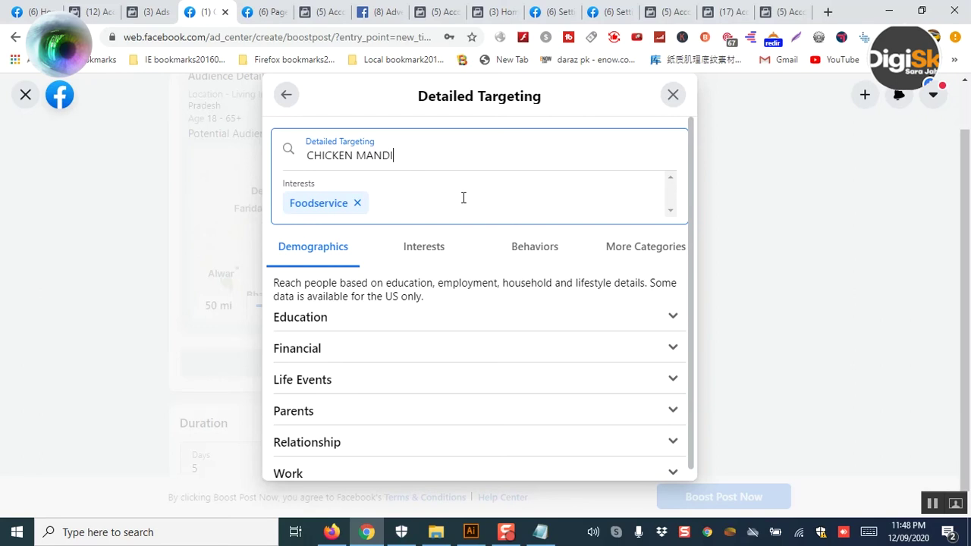
scroll(462, 197, down, 1)
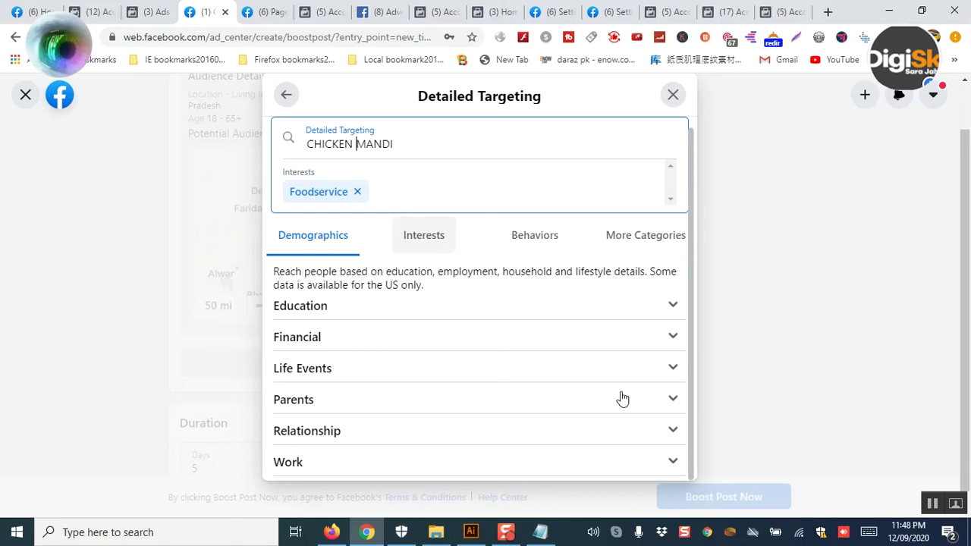
click(864, 535)
click(771, 346)
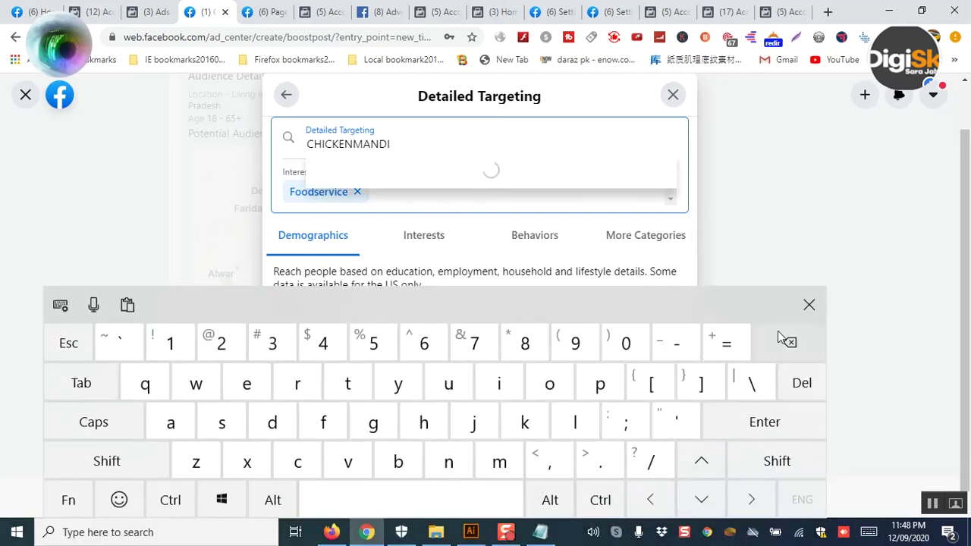
click(808, 306)
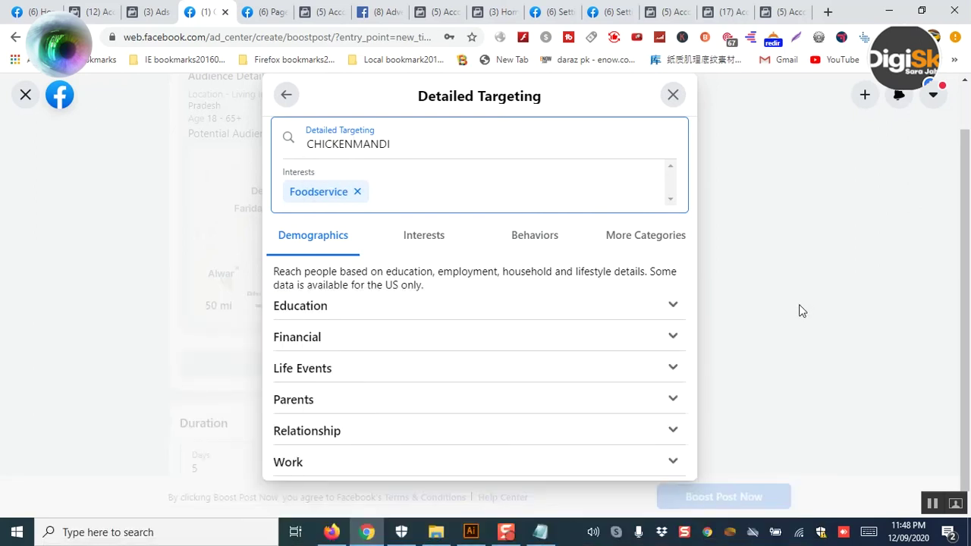
Step: Shorten the detailed targeting search to "CHICKEN" and add the Hainanese chicken rice interest
drag(391, 146, 358, 144)
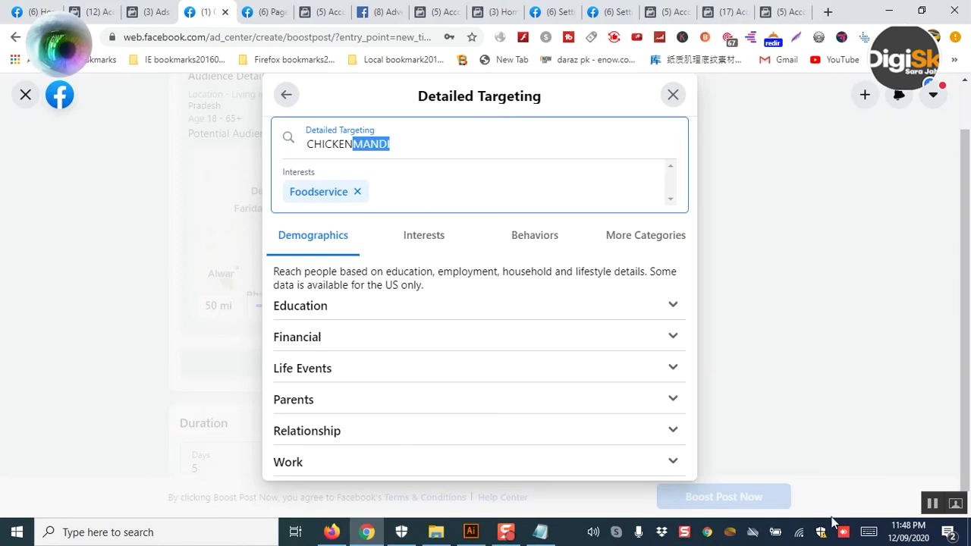
click(868, 532)
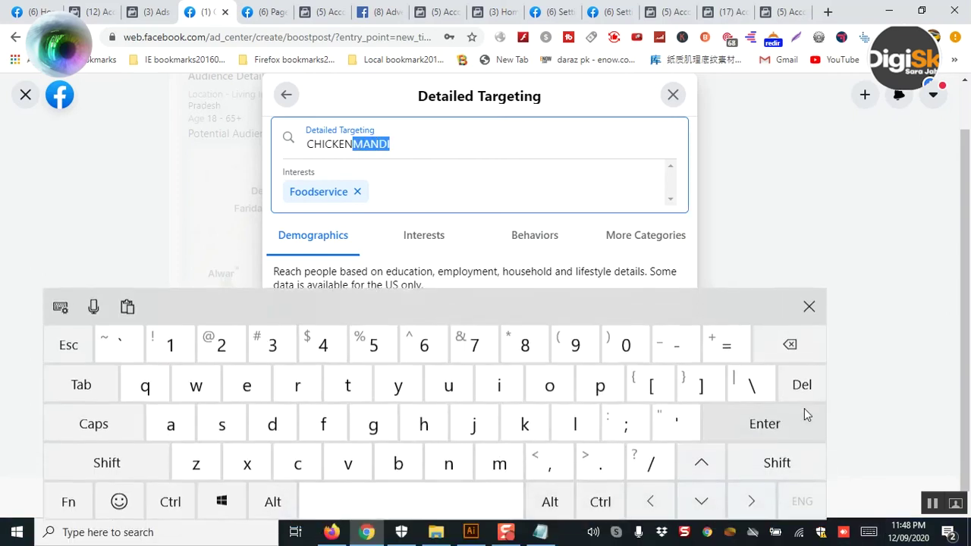
click(792, 344)
click(808, 306)
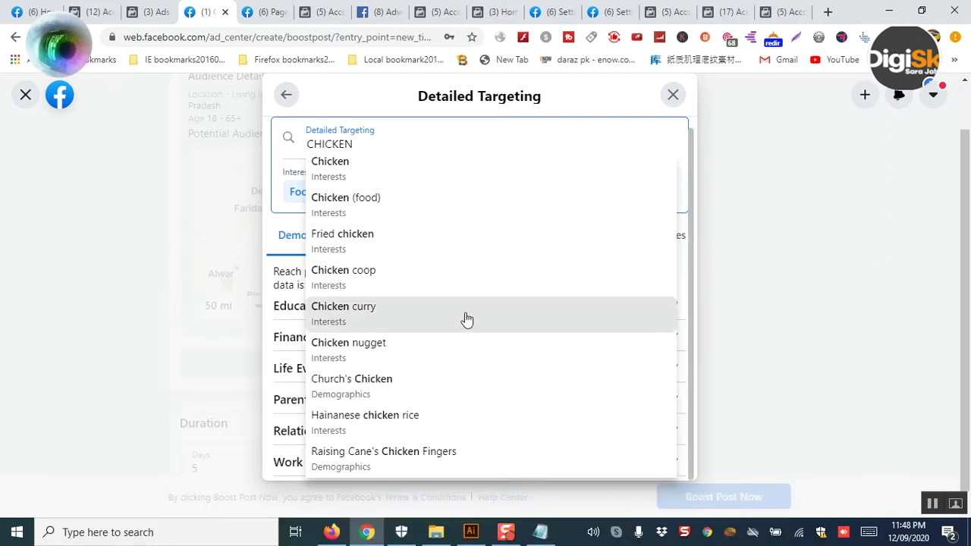
scroll(466, 319, down, 1)
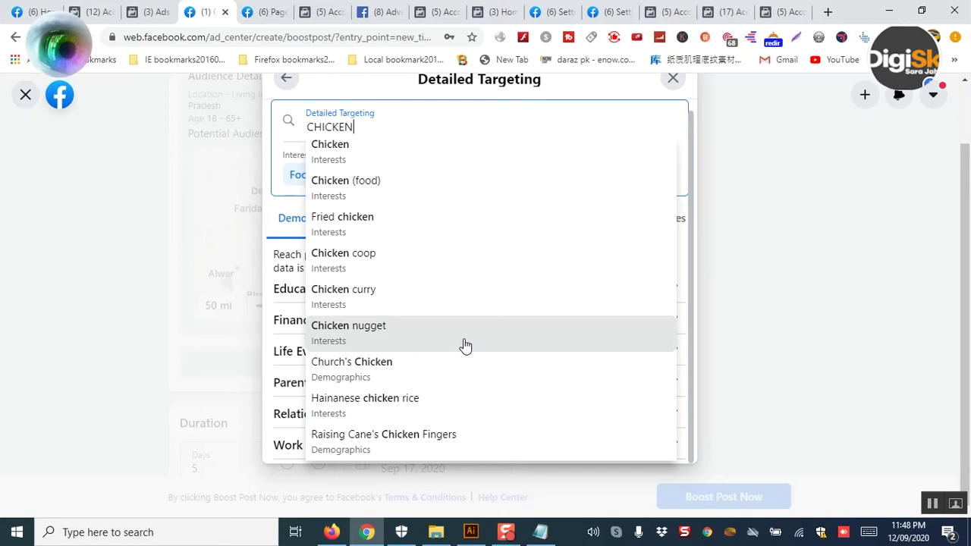
click(471, 401)
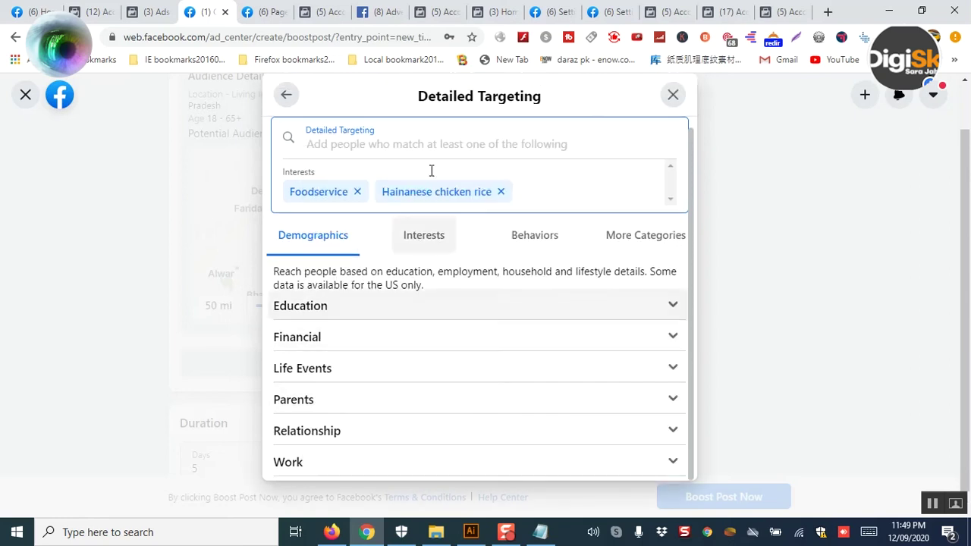
Step: Paste "CHICKEN MANDI" into the detailed targeting search, trim it to "CHICKEN" and add the Chicken (food) interest
click(423, 144)
key(Escape)
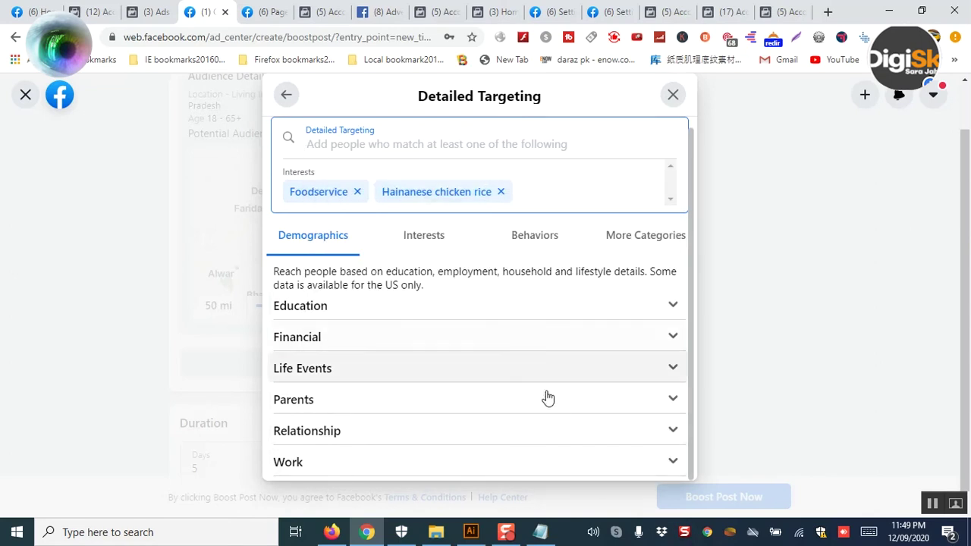
right_click(399, 148)
click(433, 257)
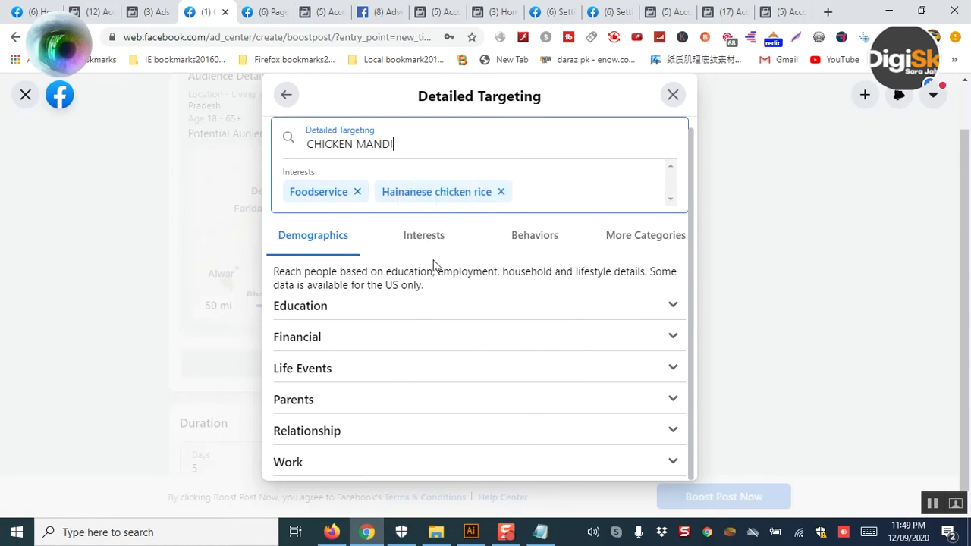
click(869, 532)
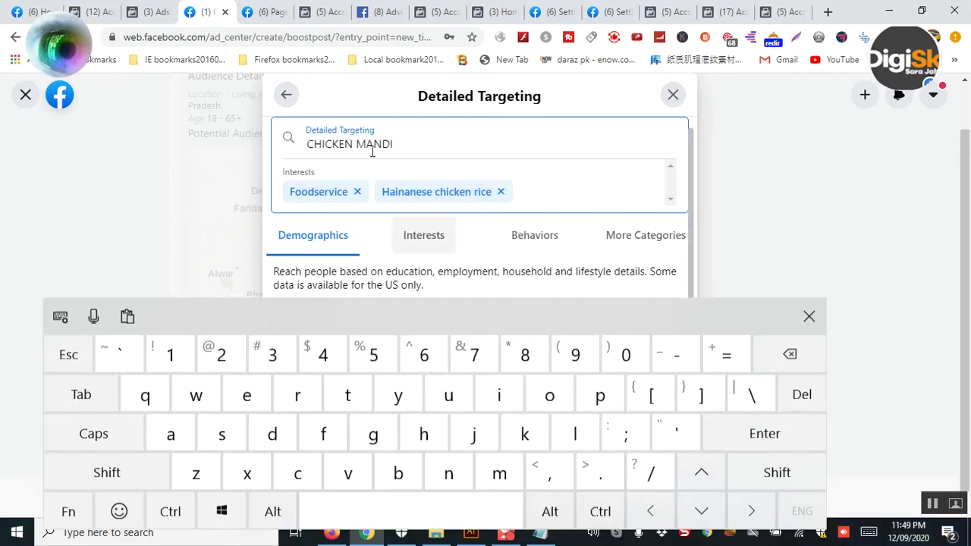
drag(395, 144, 352, 144)
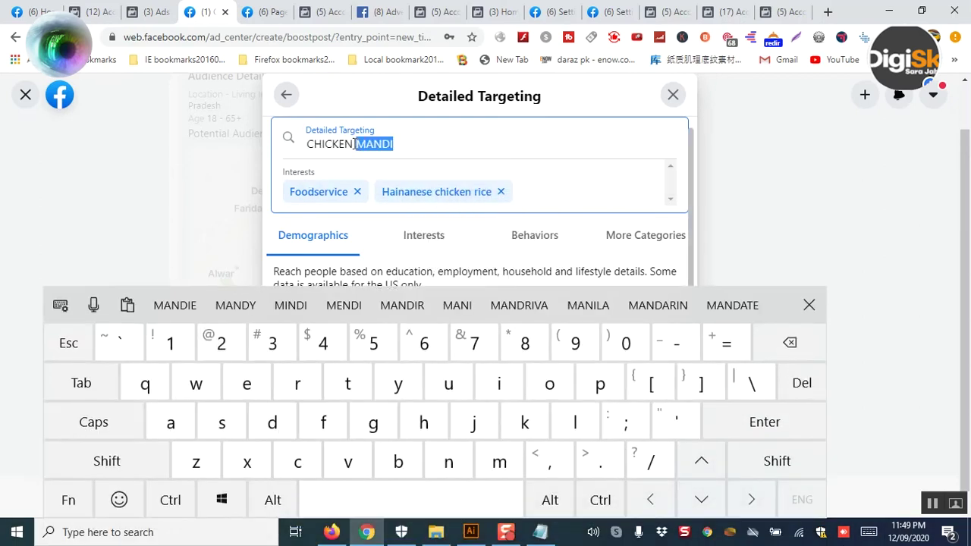
click(790, 343)
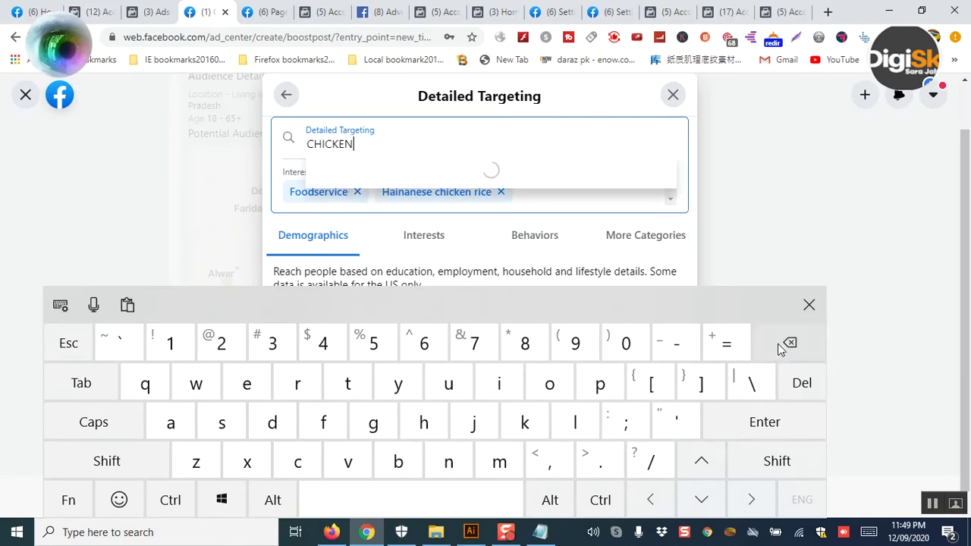
click(815, 310)
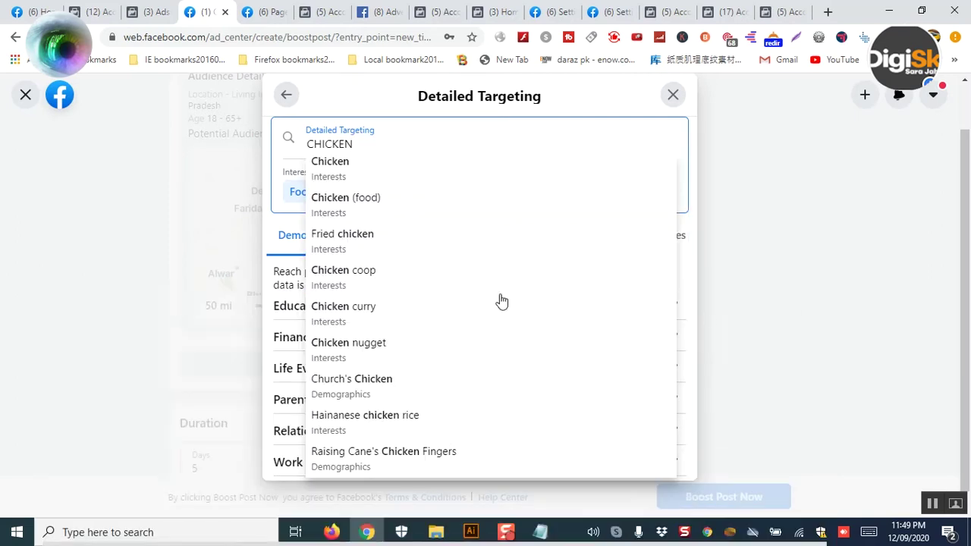
click(417, 211)
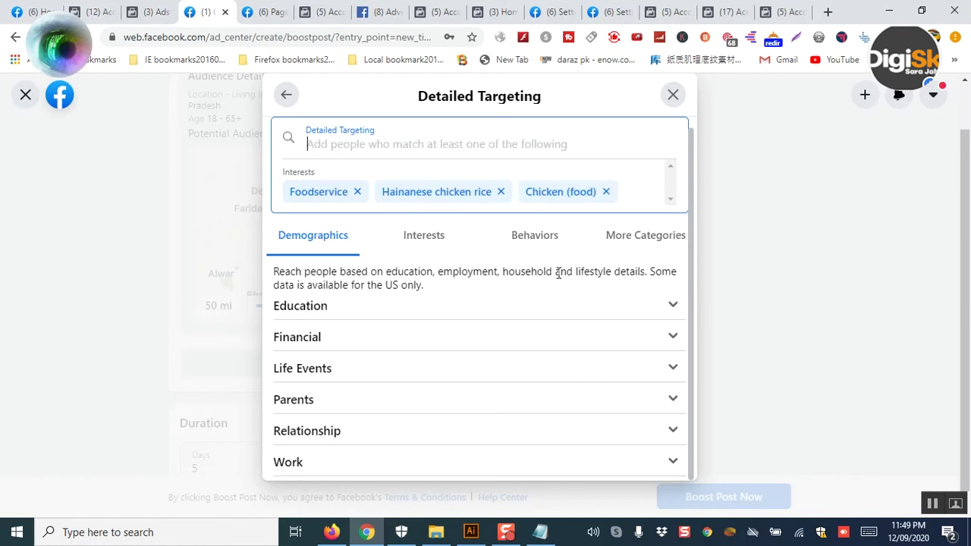
Step: Switch to Notepad and copy the uppercase "MUTTON MANDI" line from the dish list, leaving the ad page in view again
click(539, 539)
drag(670, 205, 601, 206)
right_click(607, 212)
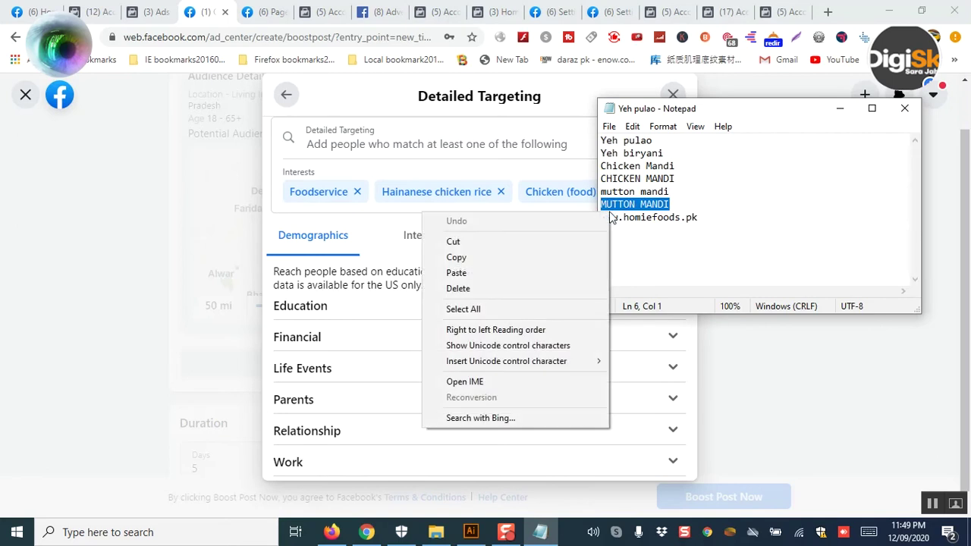
click(557, 255)
click(576, 235)
click(670, 179)
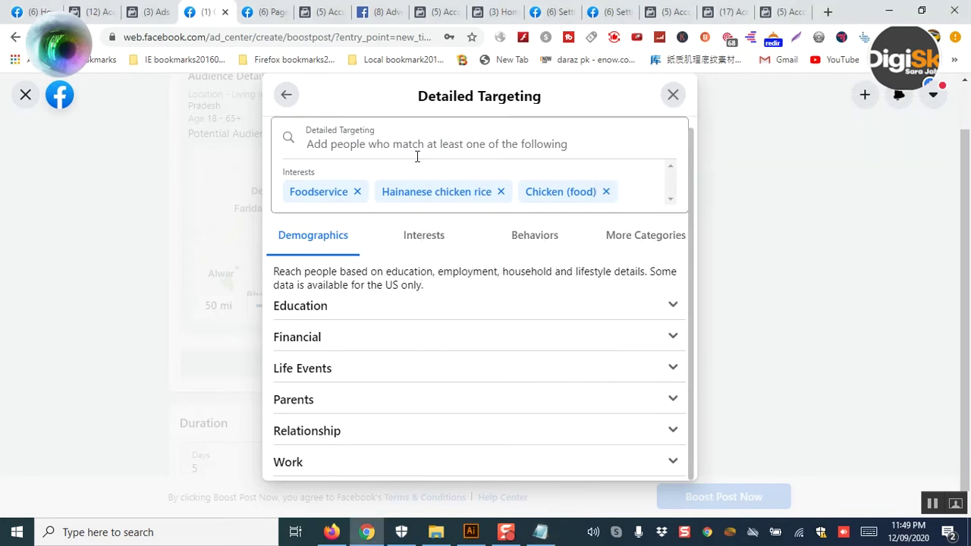
Step: Paste "MUTTON MANDI" into the detailed targeting search, trim it to "MUTTON" and add the Lamb and mutton interest
click(417, 146)
right_click(418, 151)
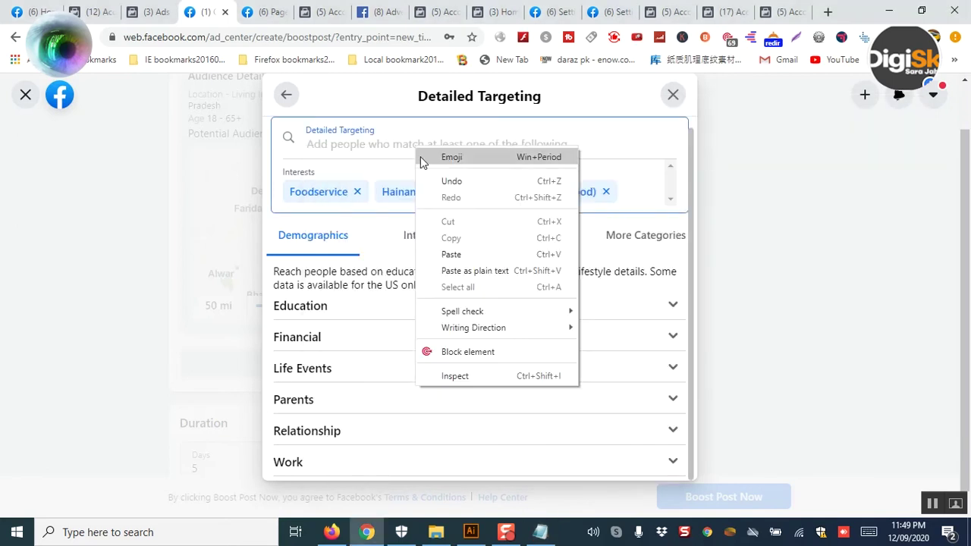
click(455, 255)
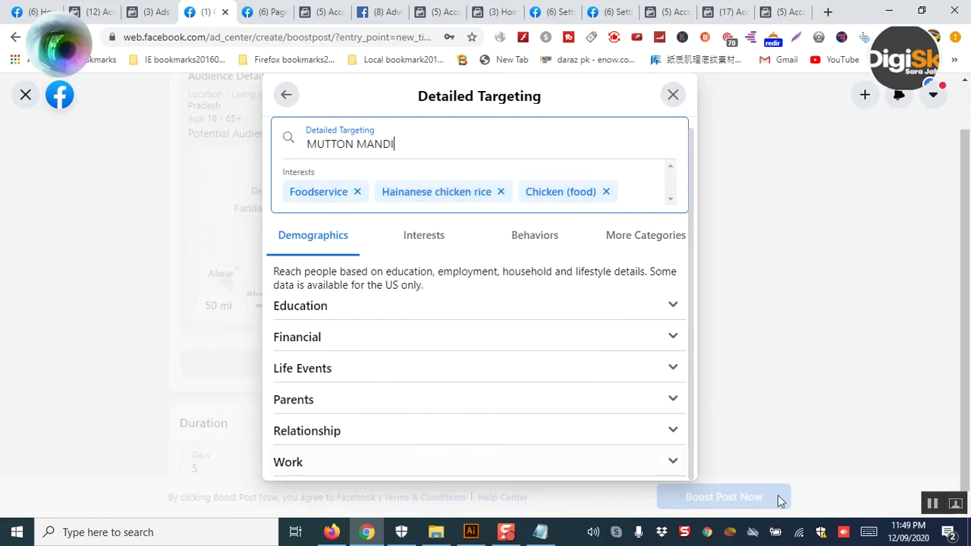
click(869, 531)
drag(406, 144, 353, 142)
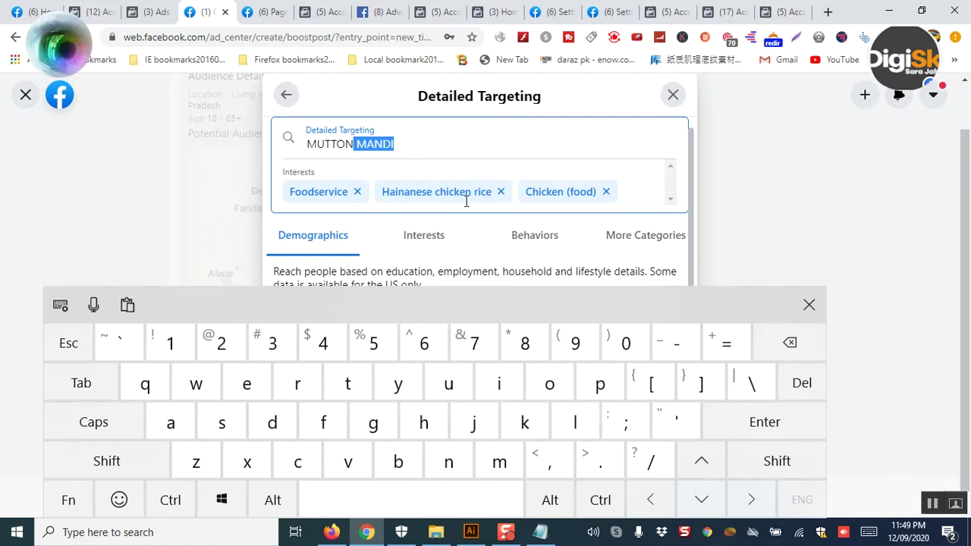
click(771, 344)
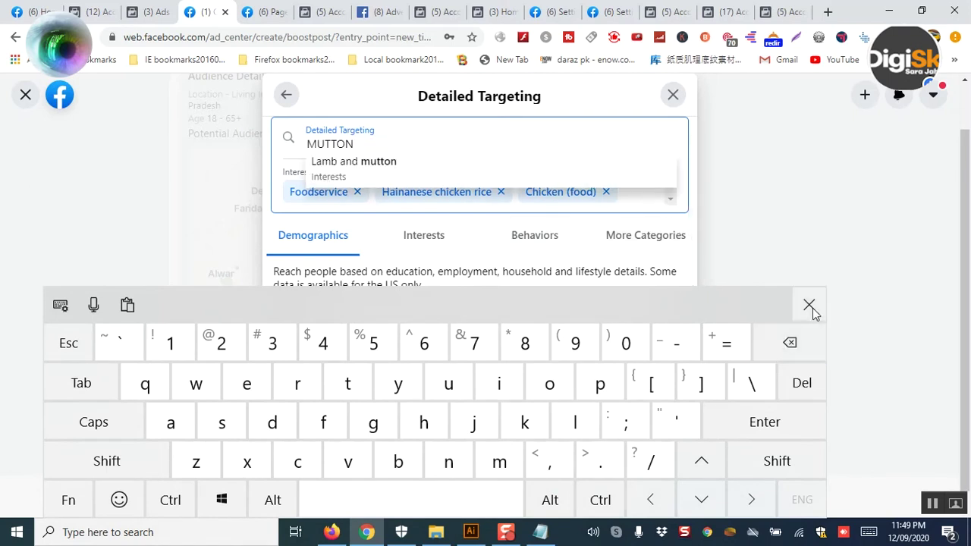
click(809, 305)
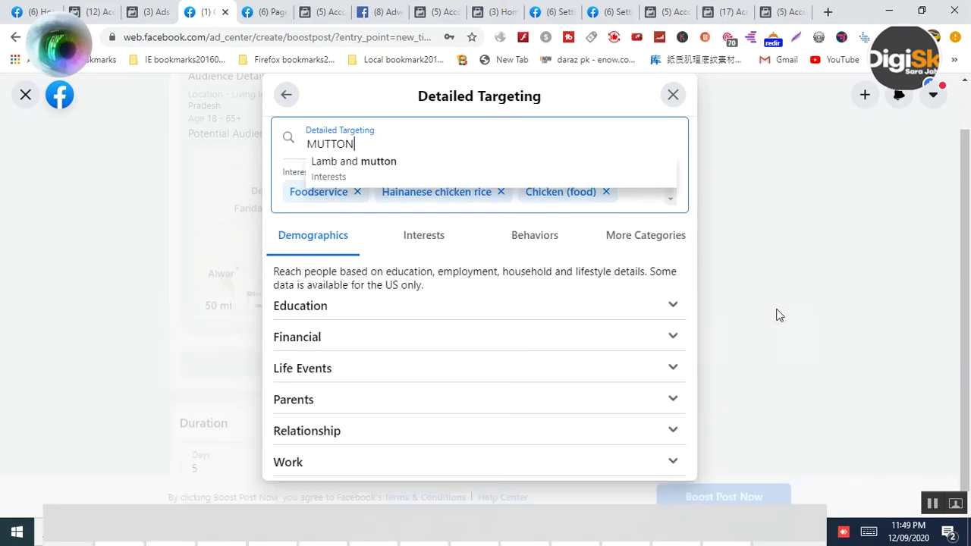
click(385, 176)
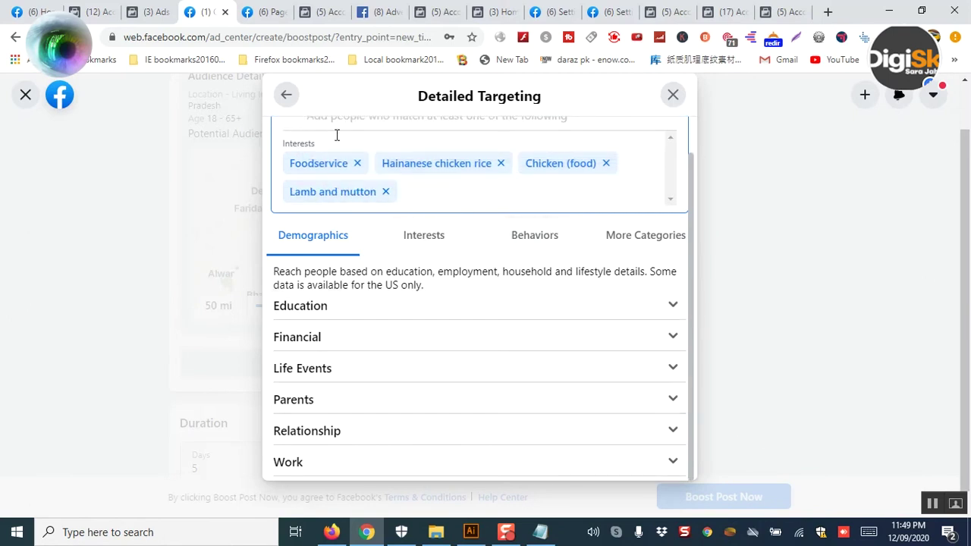
Step: Paste the copied "MUTTON MANDI" text into the detailed targeting search again
scroll(371, 178, up, 1)
right_click(371, 164)
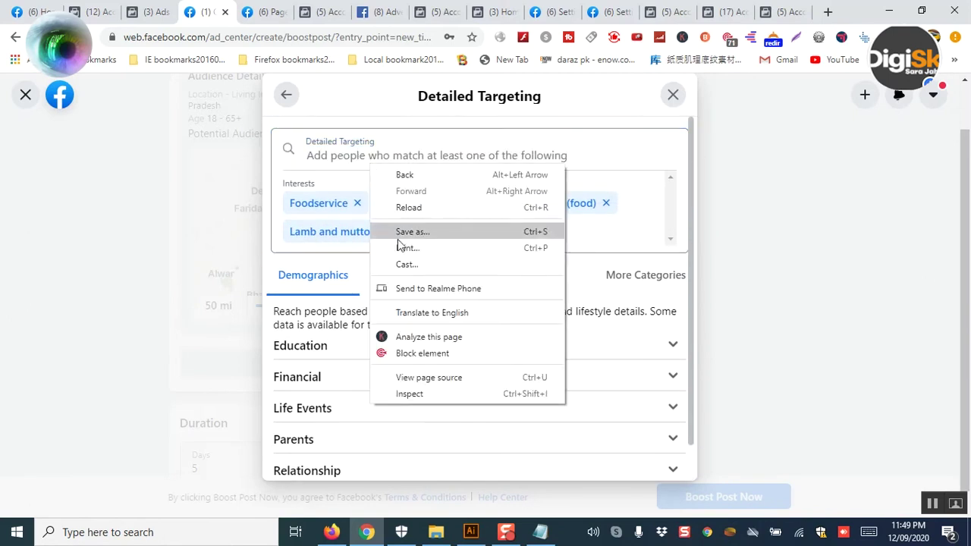
click(349, 164)
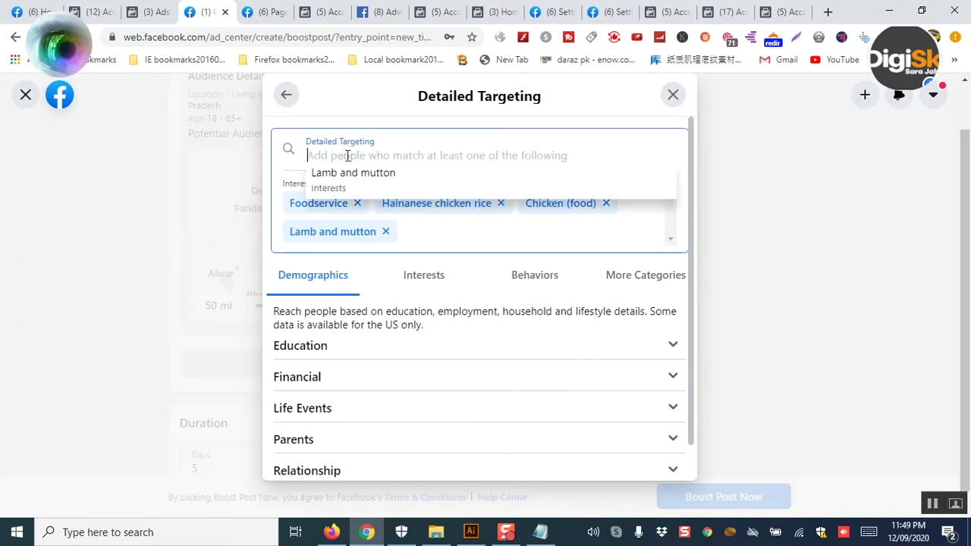
right_click(347, 158)
click(384, 264)
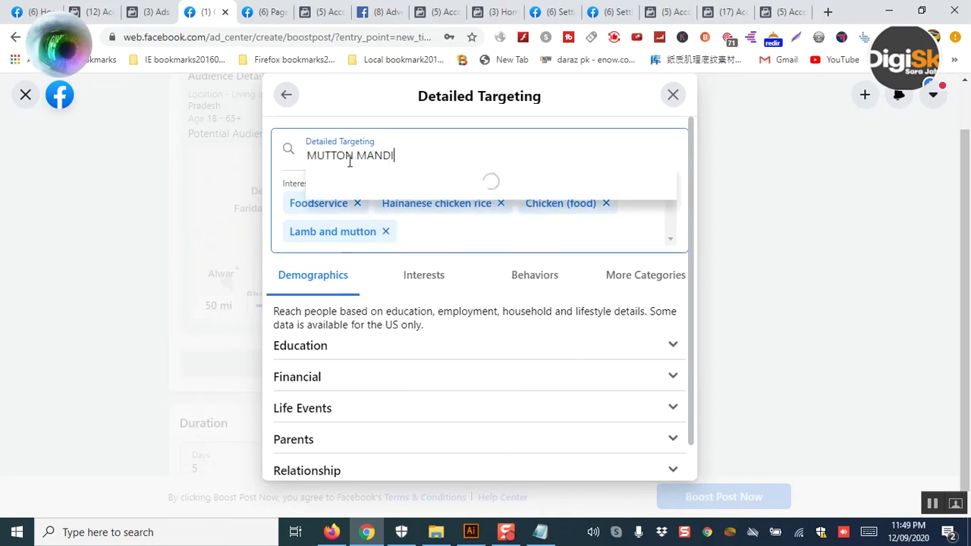
Step: Shorten the detailed targeting search to "MANDI" and add the Mandi (food) interest
double_click(347, 156)
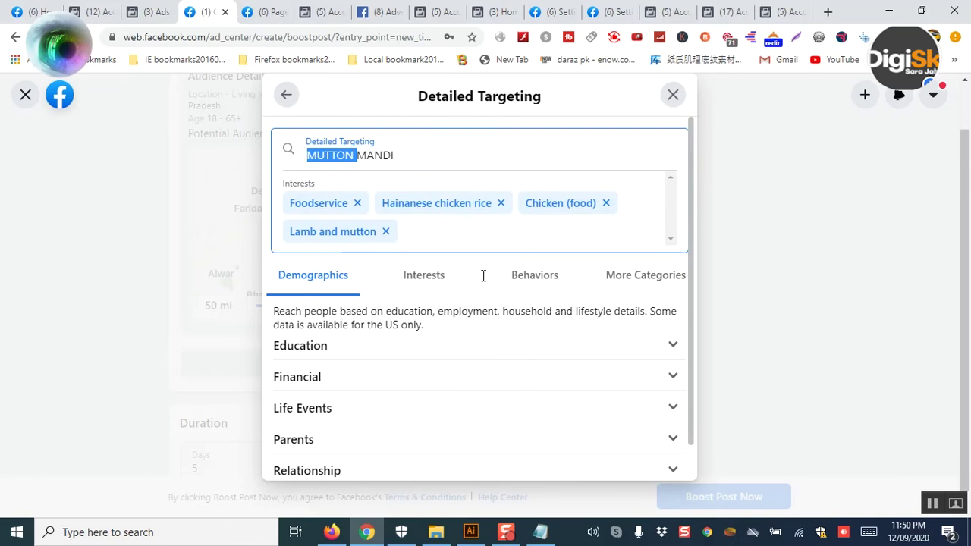
click(867, 532)
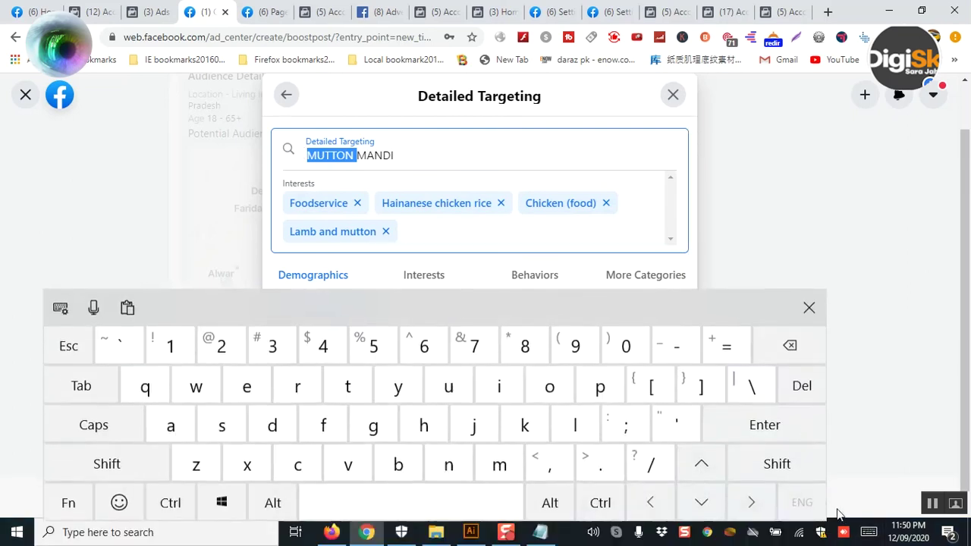
click(782, 345)
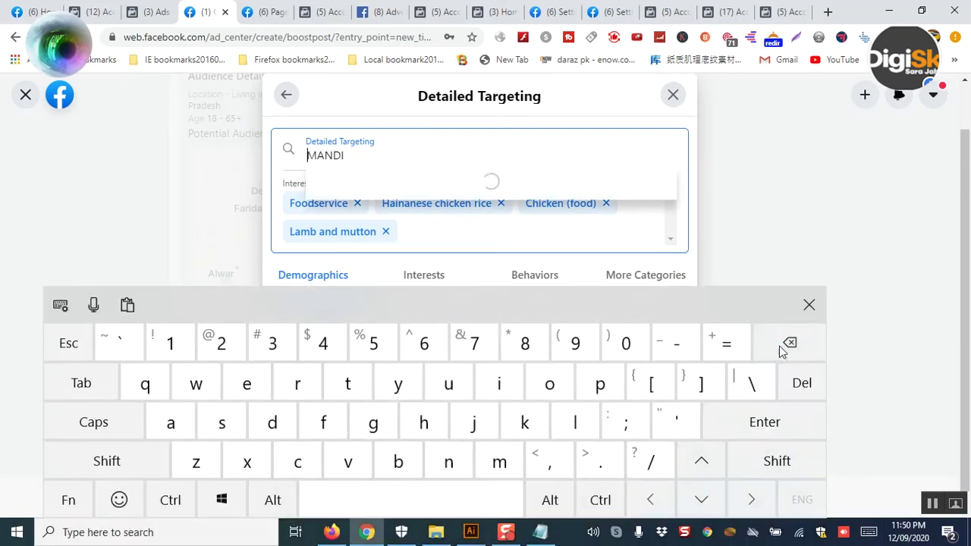
click(804, 310)
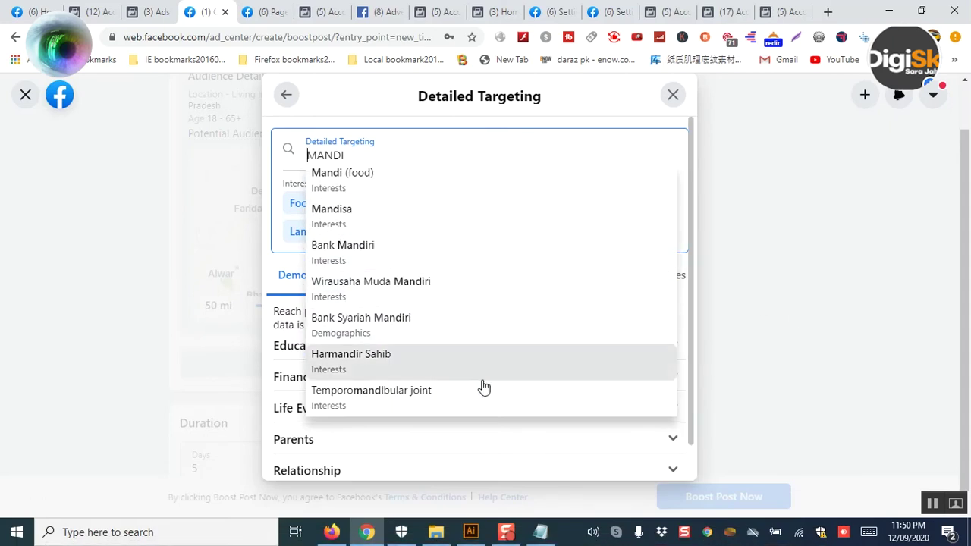
scroll(484, 387, down, 1)
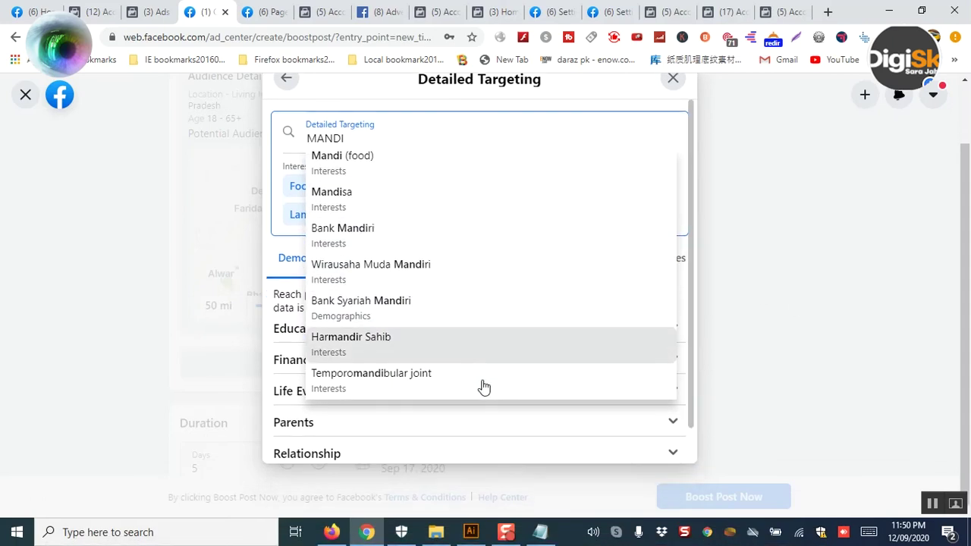
click(463, 166)
scroll(390, 442, down, 2)
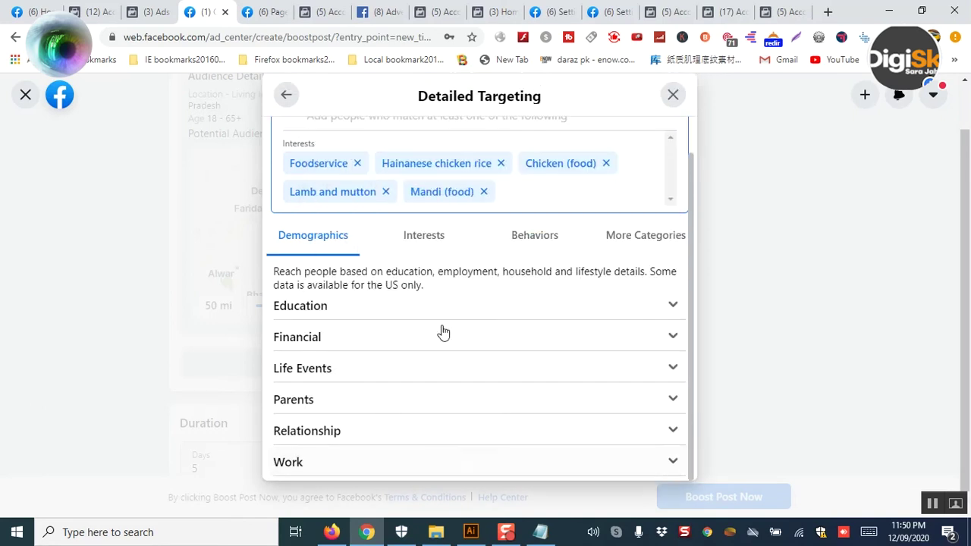
scroll(466, 332, up, 2)
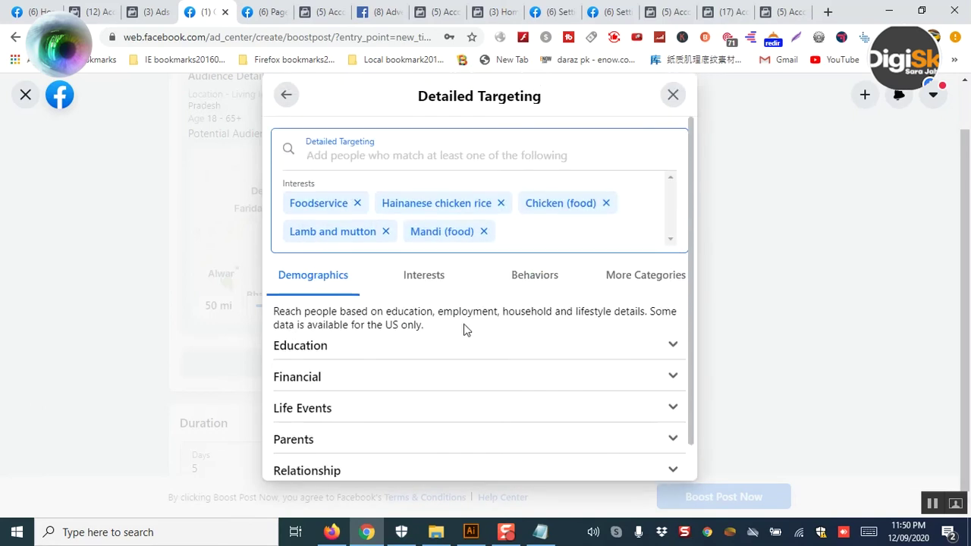
Step: Switch to Notepad and copy the word "biryani" from the dish list, leaving the ad page in view again
click(542, 532)
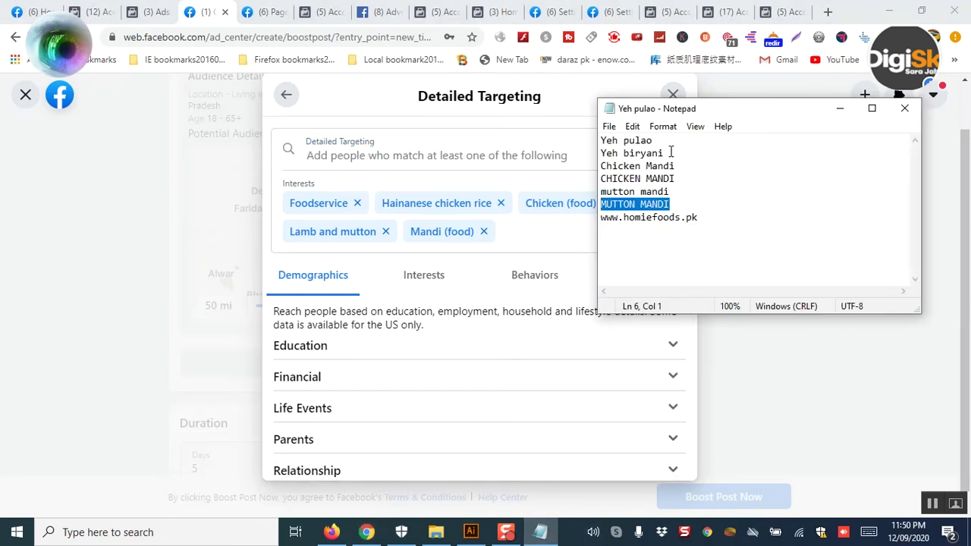
drag(666, 153, 624, 155)
right_click(624, 158)
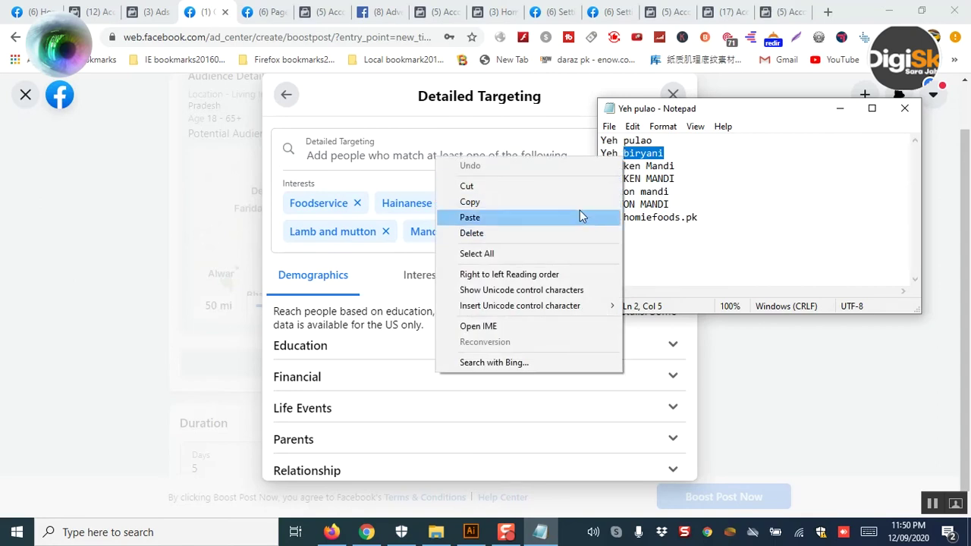
click(581, 200)
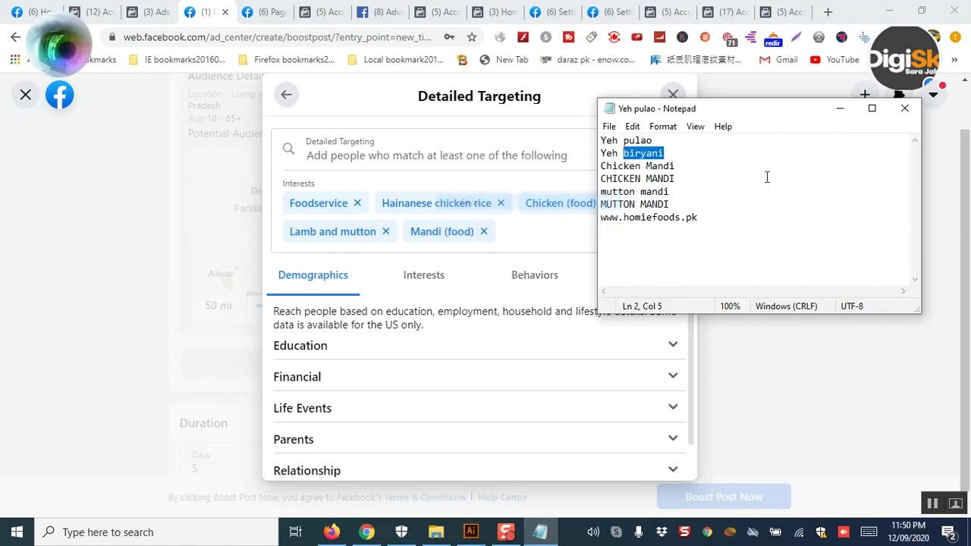
click(838, 111)
Step: Paste "biryani" into the detailed targeting search and add the Hyderabadi Biryani interest
right_click(453, 156)
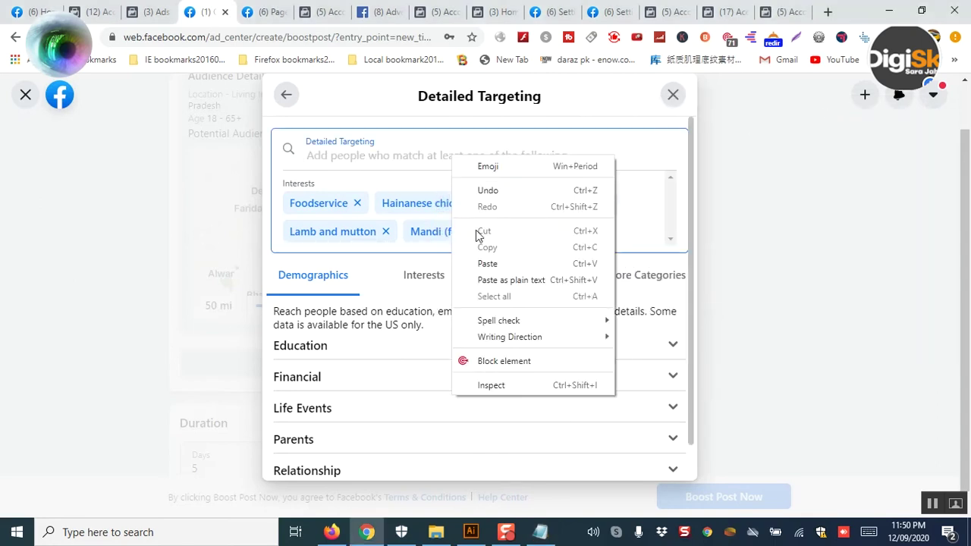
click(488, 264)
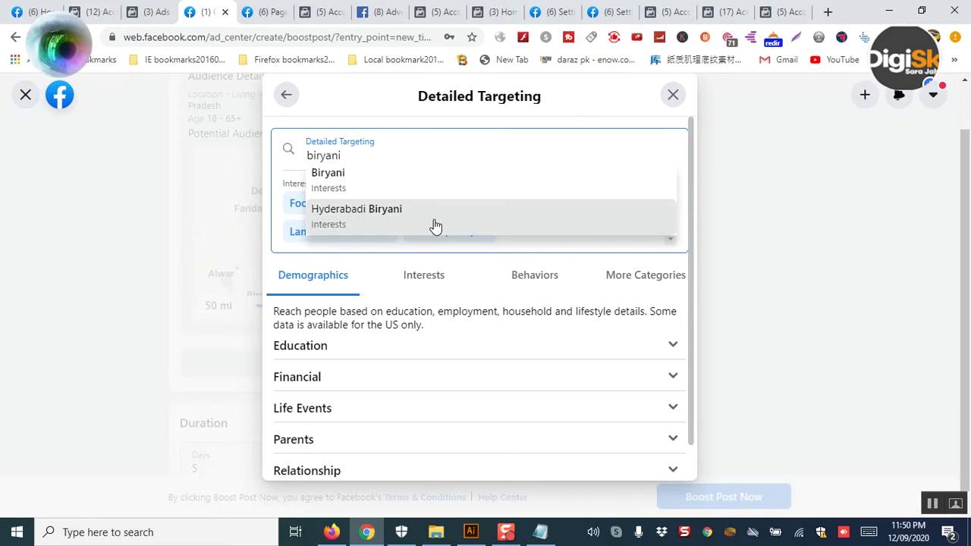
click(436, 225)
Step: Search detailed targeting for "biryani" again by pasting the copied word and add the plain Biryani interest
right_click(380, 161)
click(369, 244)
scroll(375, 182, up, 1)
click(380, 162)
right_click(380, 161)
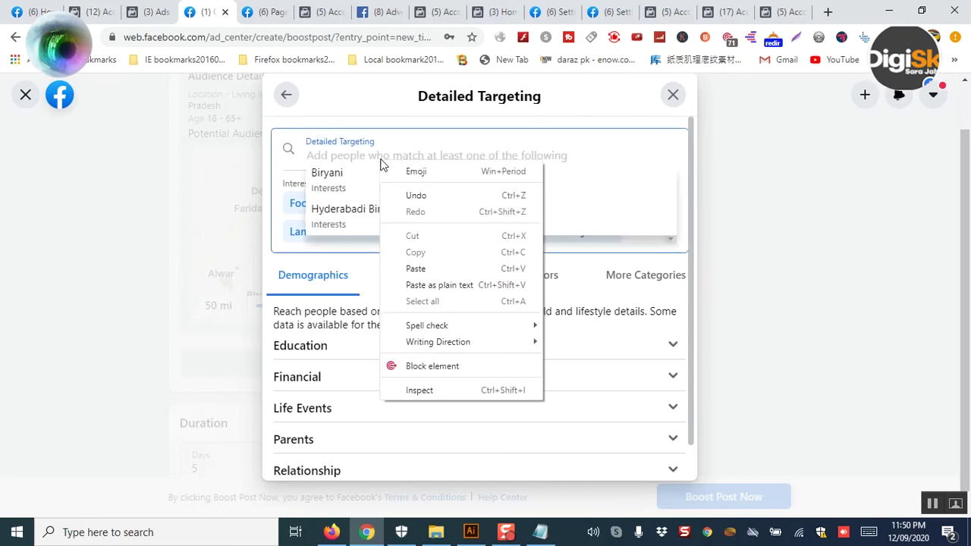
click(357, 161)
right_click(357, 157)
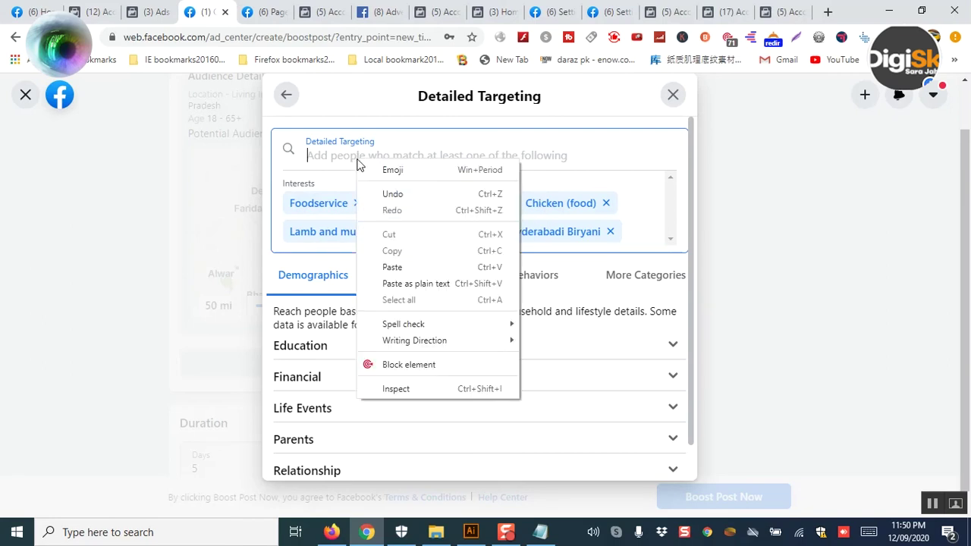
click(397, 268)
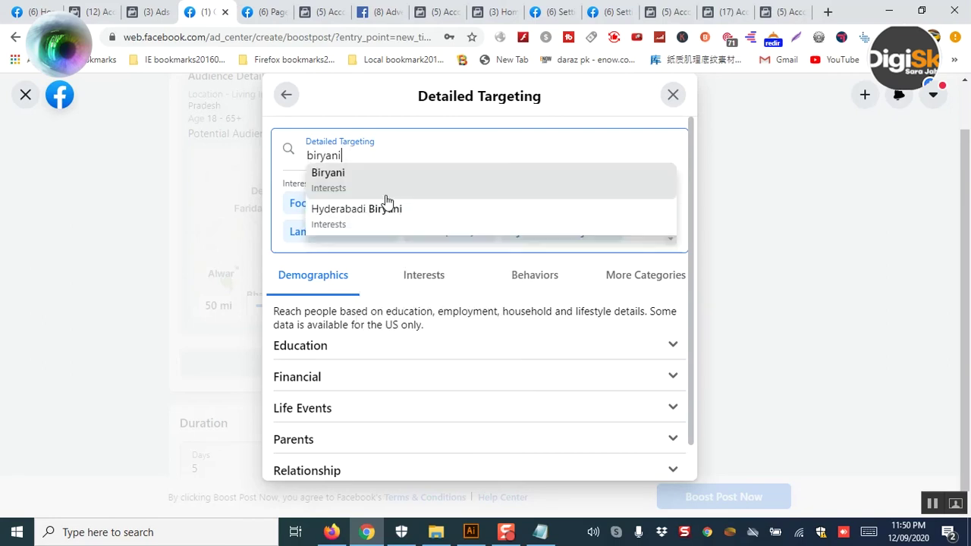
click(386, 183)
Step: Search detailed targeting for "rice", try to add the Hainanese chicken rice suggestion, and clear the search text
text(rice)
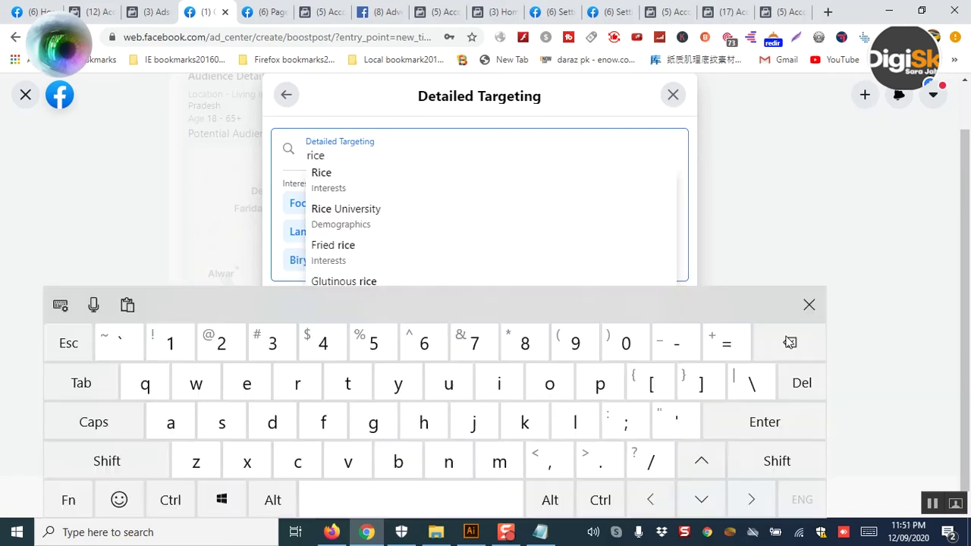
click(809, 304)
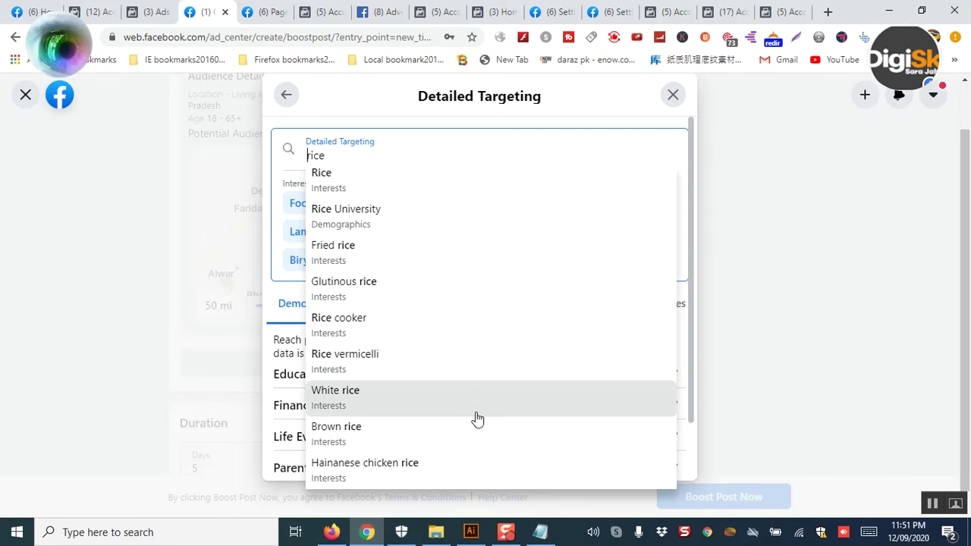
scroll(476, 420, down, 1)
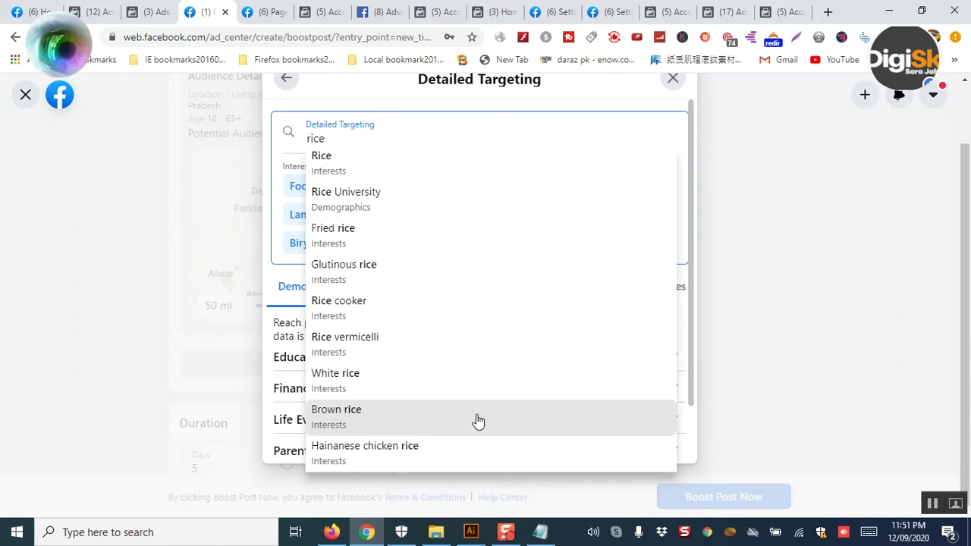
click(480, 459)
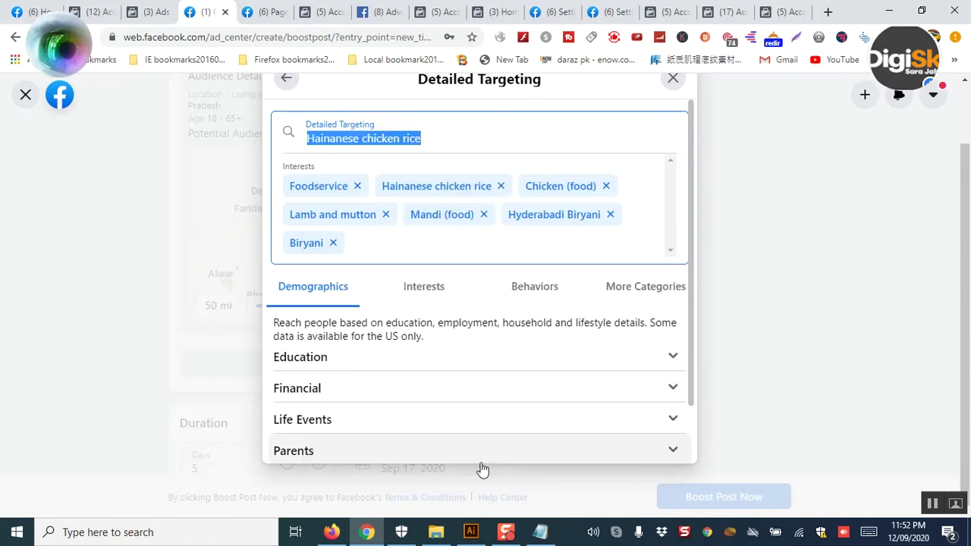
click(417, 135)
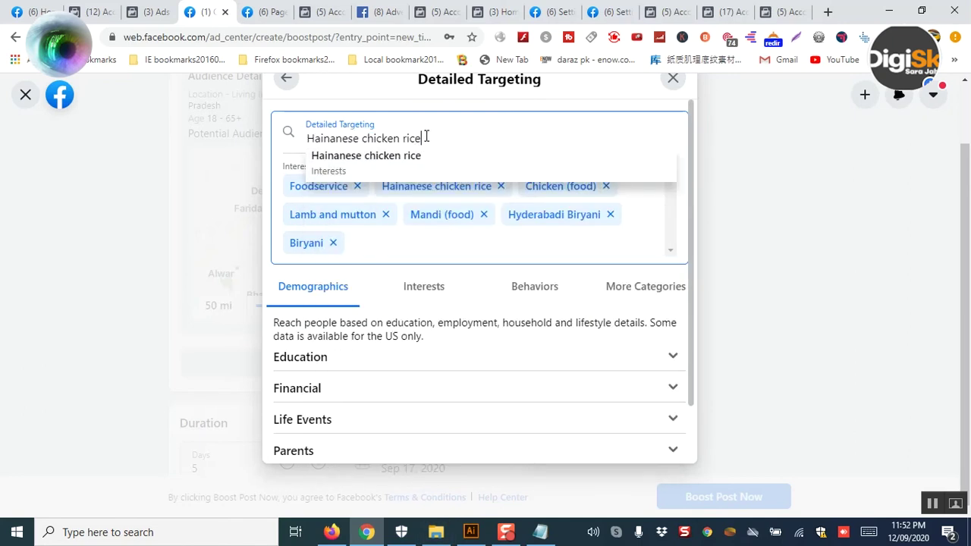
key(ctrl+a)
key(BackSpace)
Step: Switch to Notepad and copy "homiefoods" from the website address line, leaving the ad page in view again
click(541, 531)
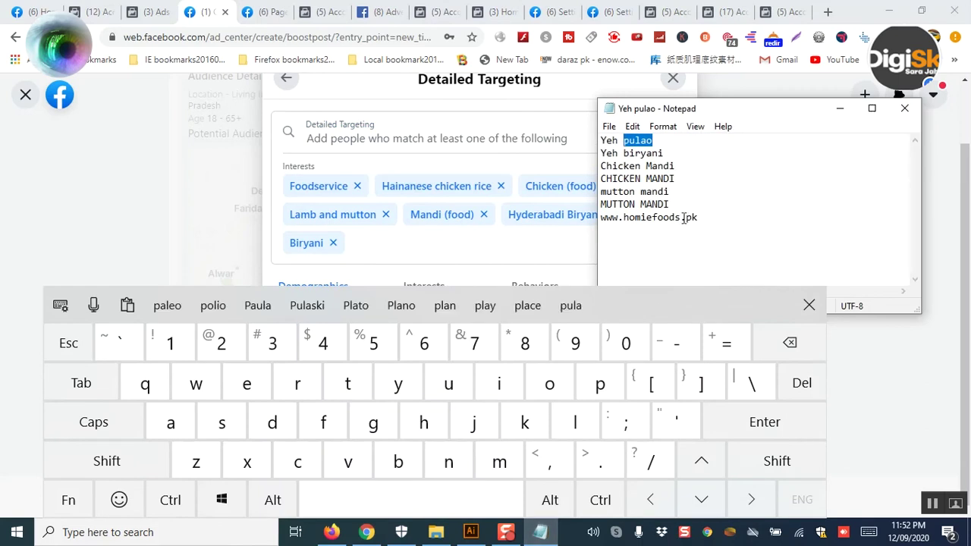
drag(682, 217, 625, 218)
right_click(625, 217)
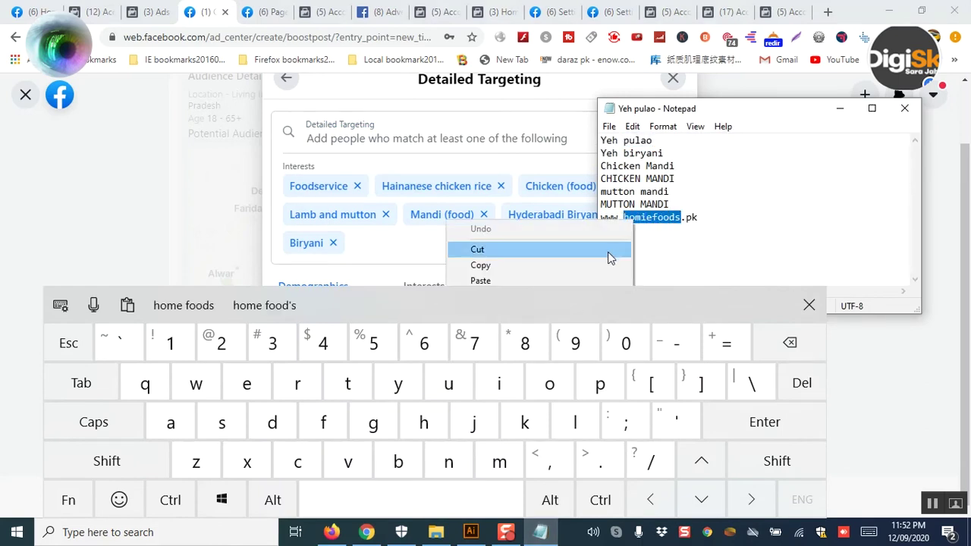
click(597, 266)
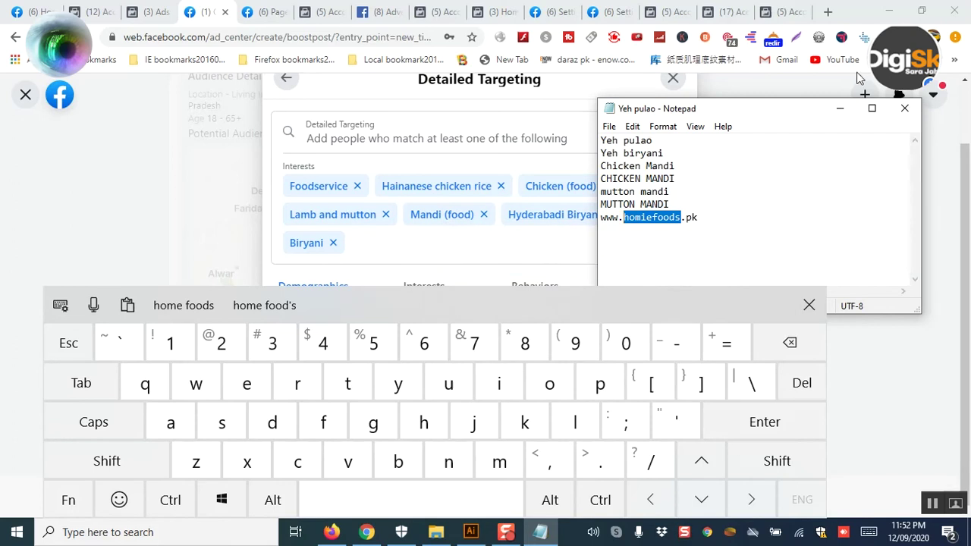
click(839, 109)
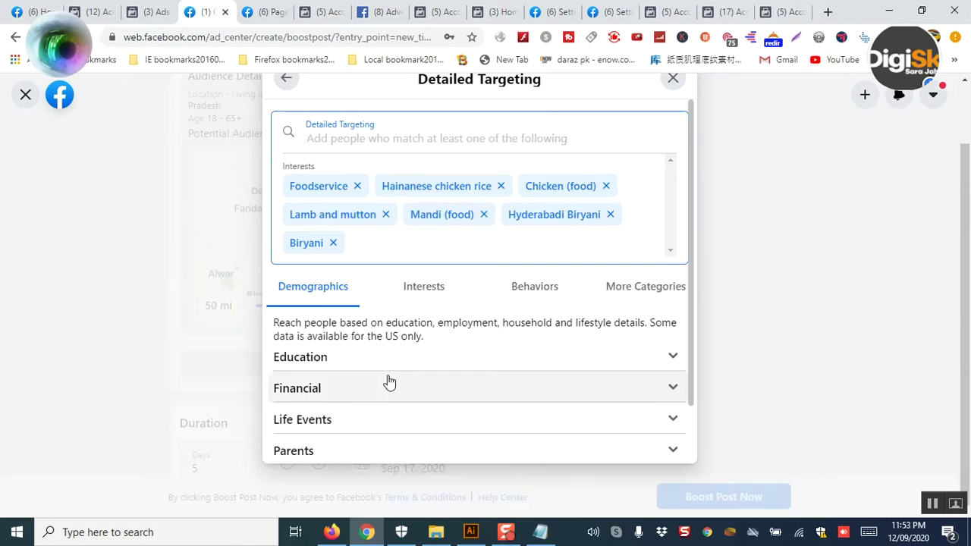
Step: Expand the Work category under Demographics and examine its Industries, Employers and Job Titles options
scroll(390, 402, down, 2)
click(395, 447)
scroll(395, 447, down, 4)
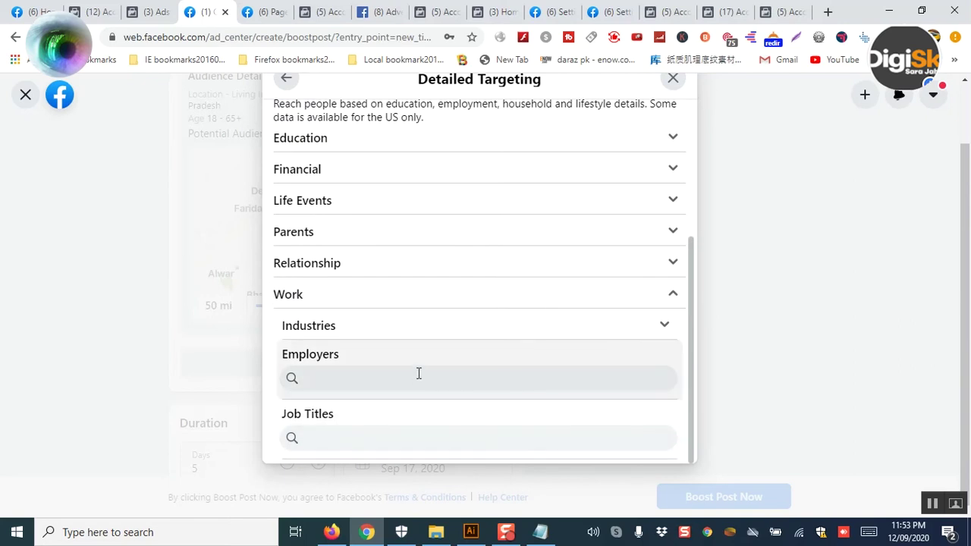
scroll(401, 406, up, 3)
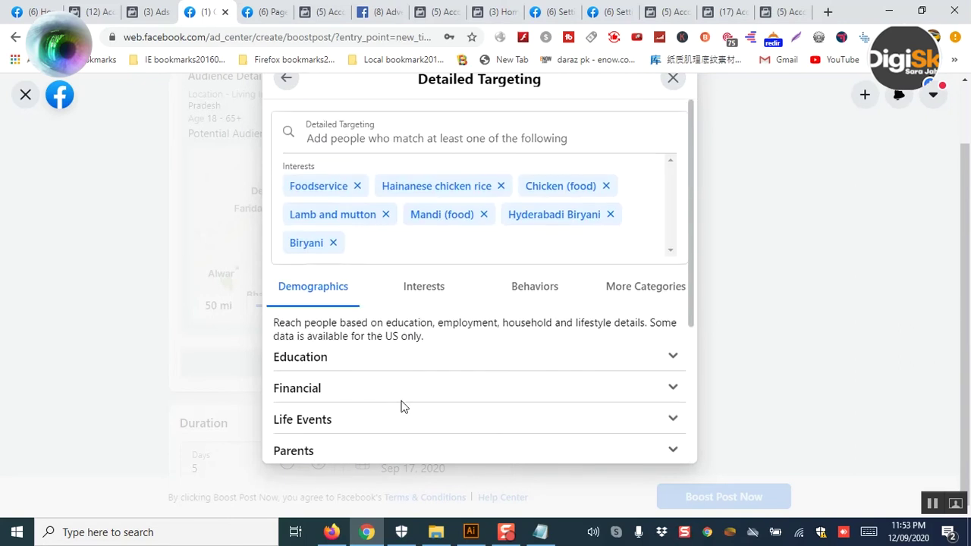
scroll(476, 390, down, 4)
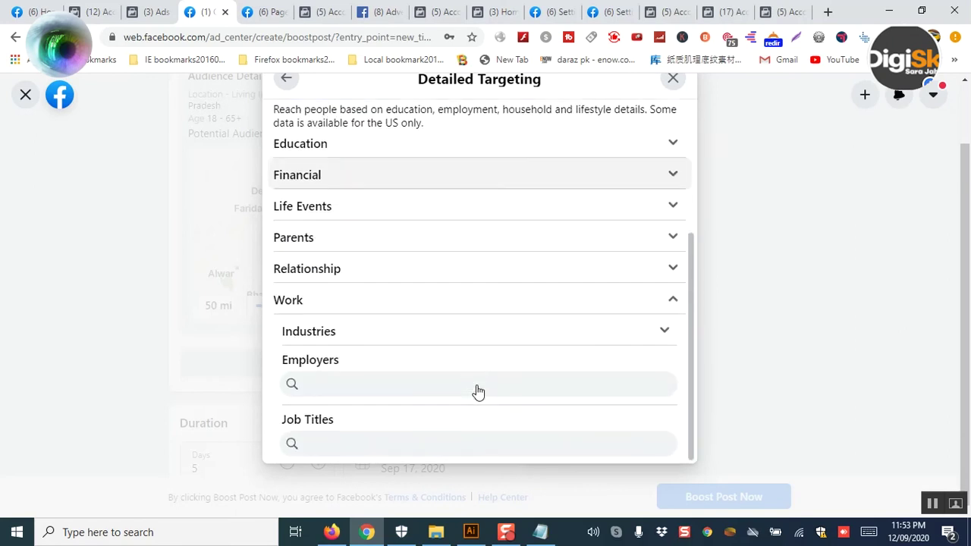
scroll(476, 387, up, 4)
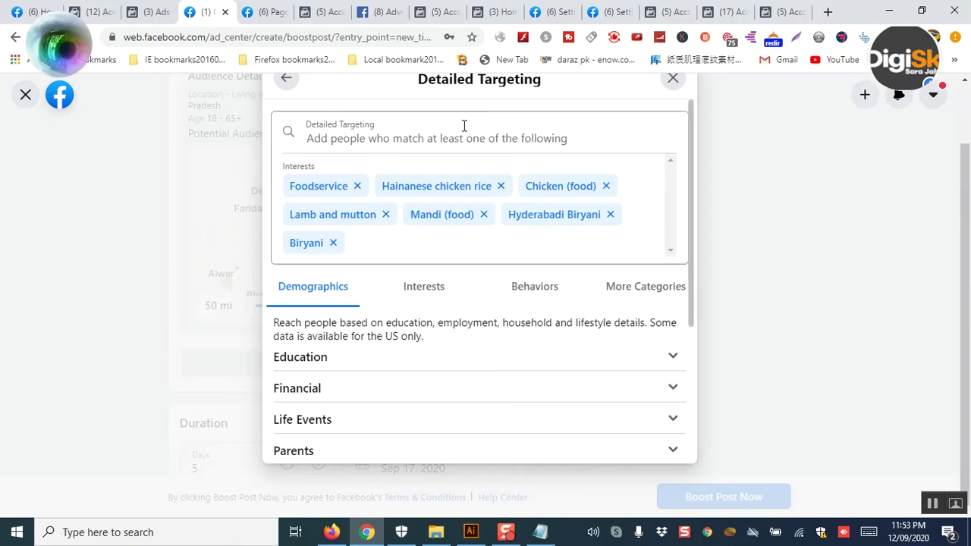
Step: Close the audience dialog without saving the new audience and confirm leaving it
click(437, 145)
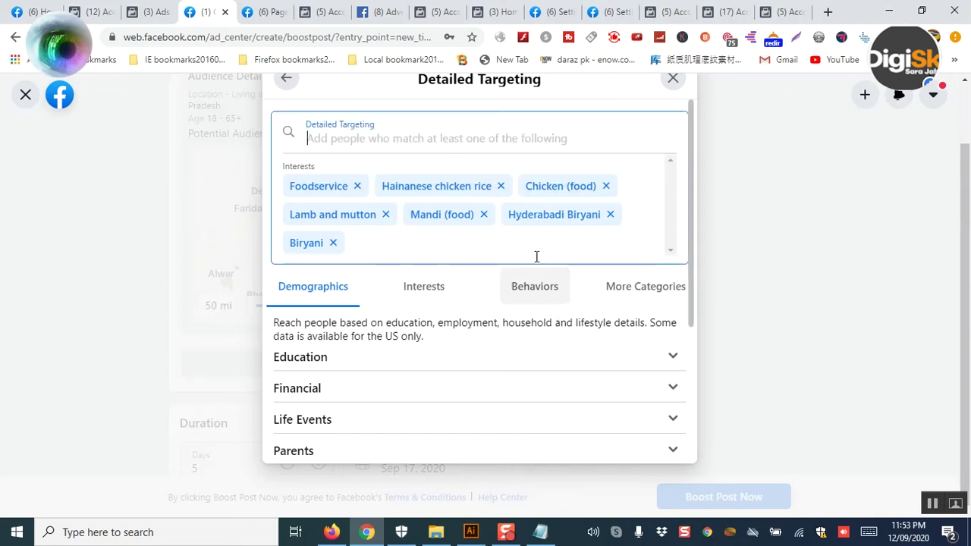
scroll(507, 258, down, 2)
scroll(496, 262, up, 2)
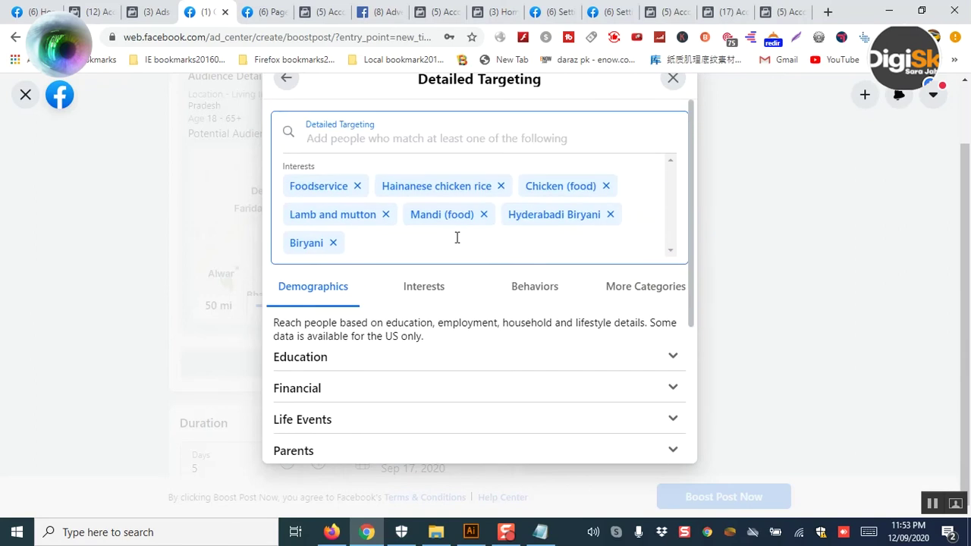
click(676, 86)
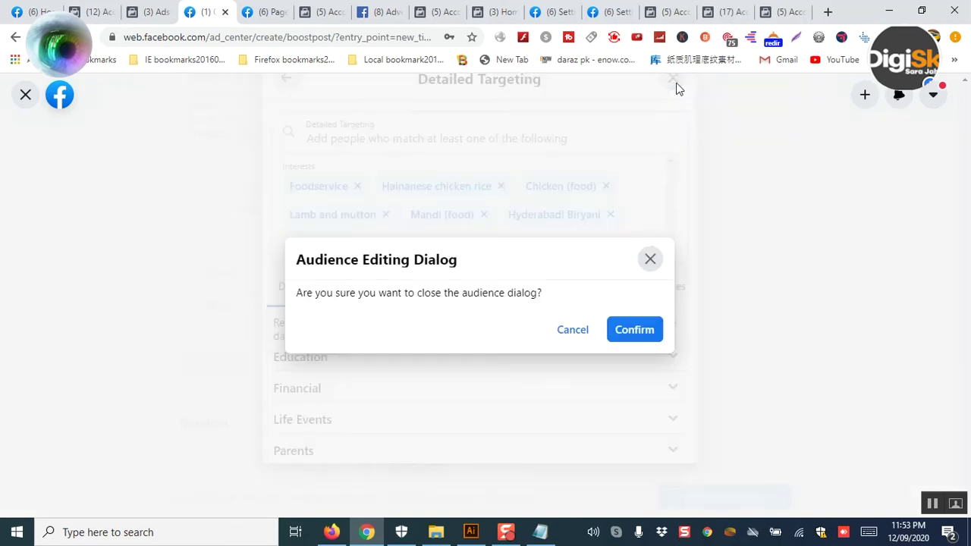
click(636, 331)
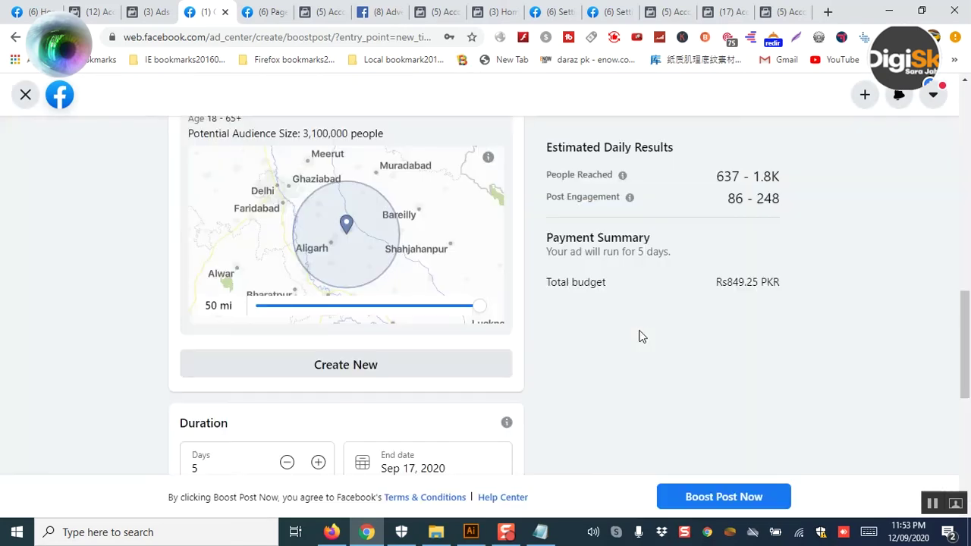
Step: Review the boosted post's local-area audience, duration, total budget, placements and payment method settings
scroll(423, 333, down, 3)
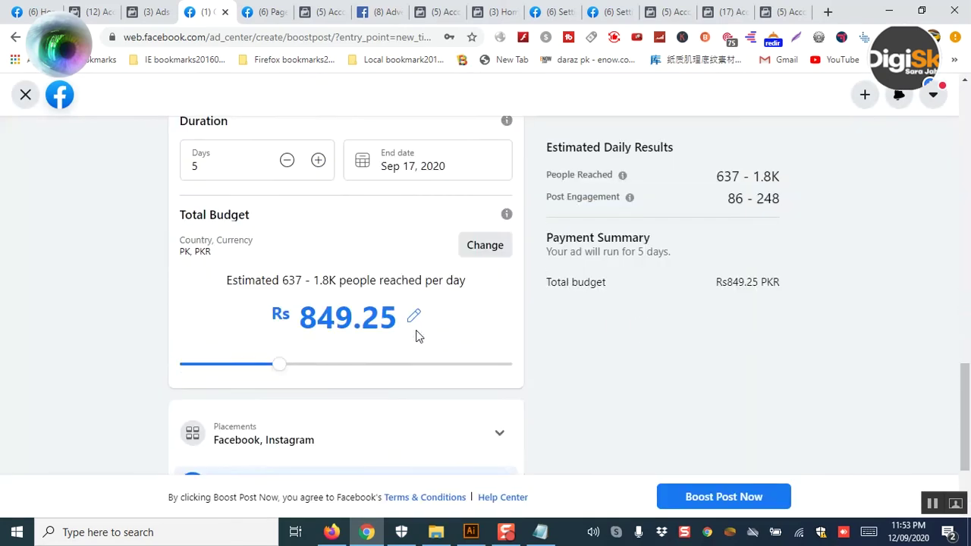
scroll(417, 336, down, 2)
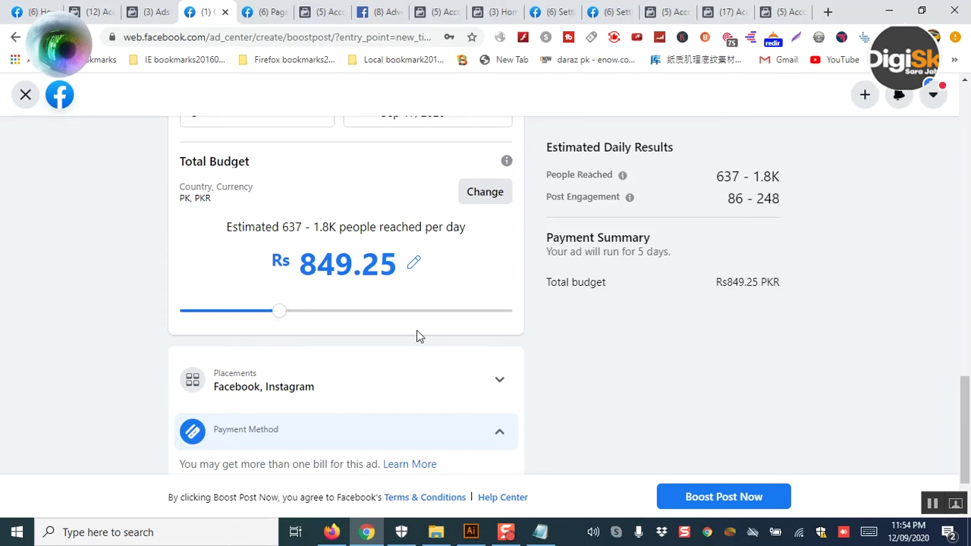
scroll(319, 262, up, 2)
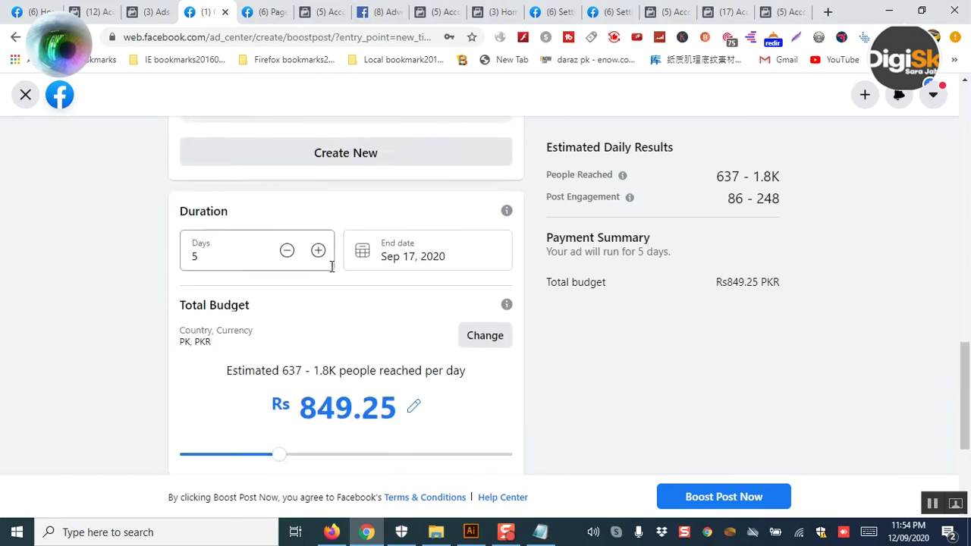
scroll(338, 285, up, 2)
scroll(347, 297, up, 1)
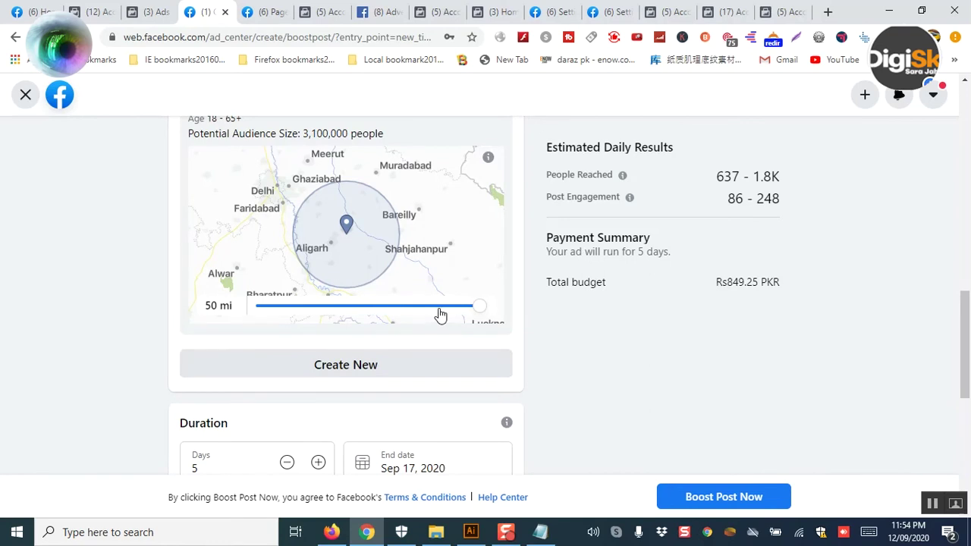
scroll(439, 314, up, 3)
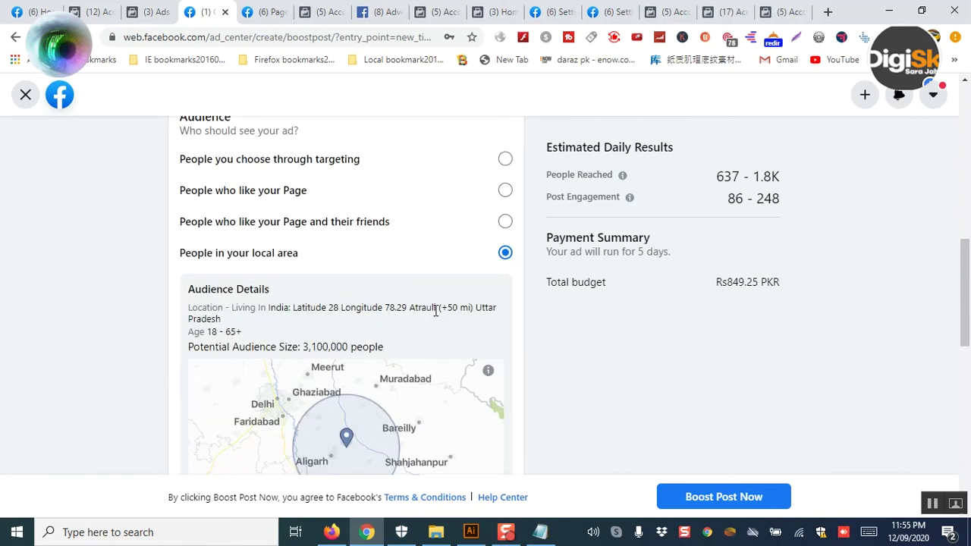
scroll(449, 358, down, 6)
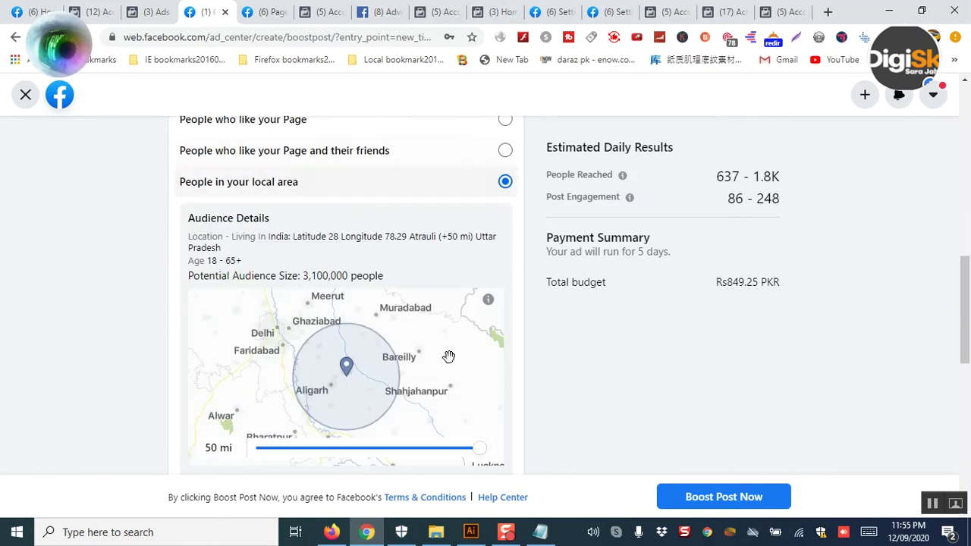
scroll(450, 364, up, 1)
scroll(449, 364, up, 2)
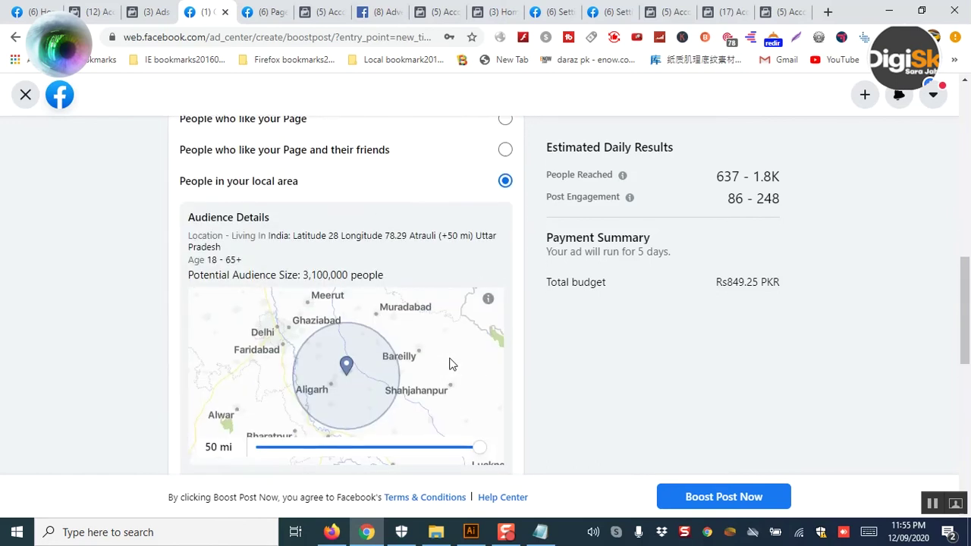
scroll(449, 364, down, 5)
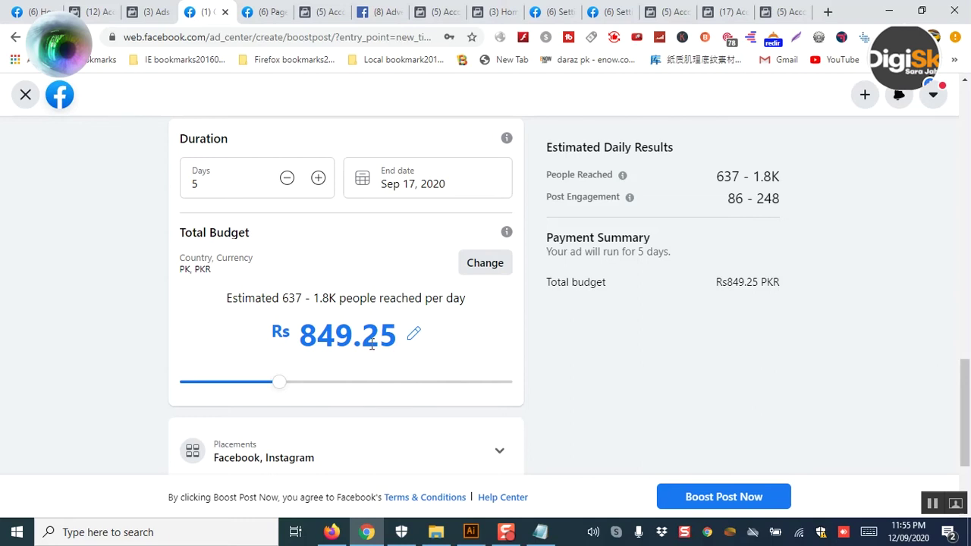
scroll(372, 346, down, 2)
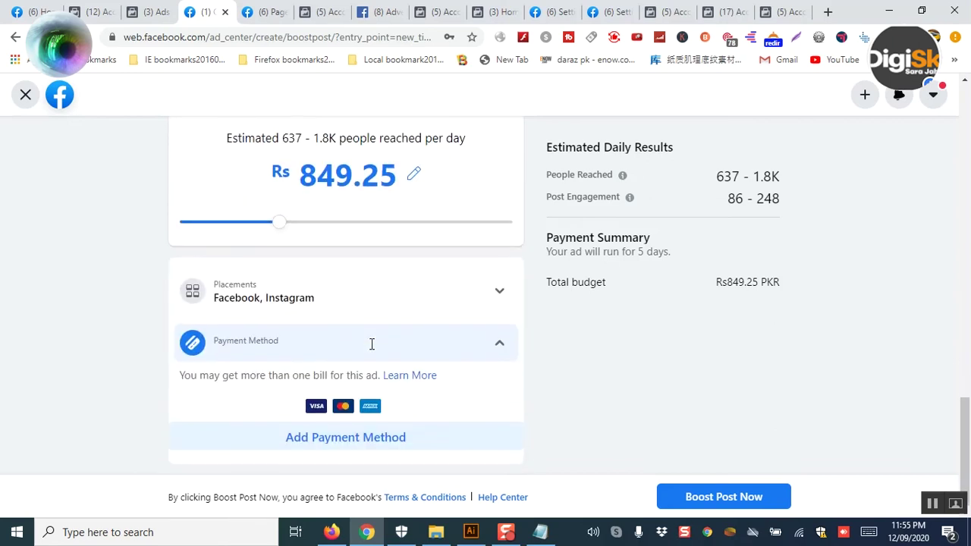
scroll(371, 343, up, 2)
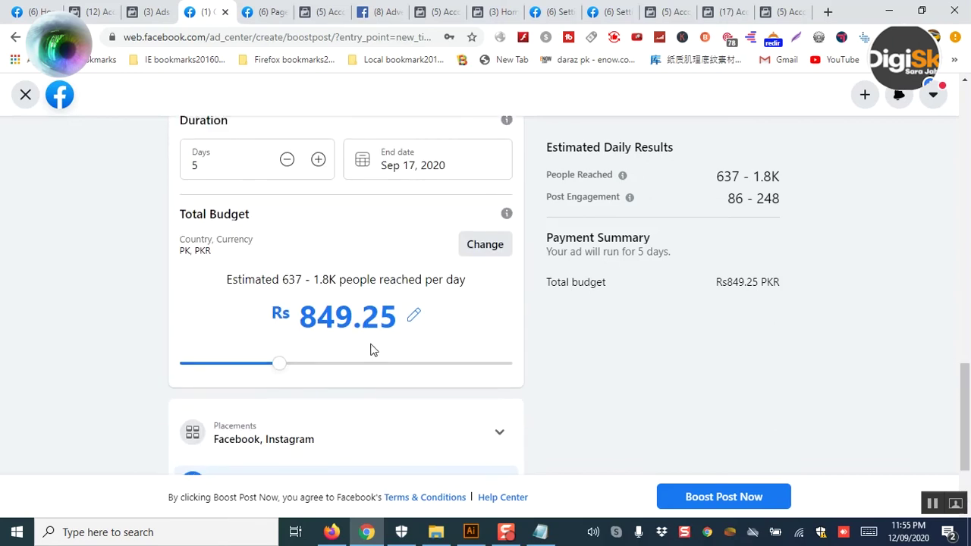
scroll(371, 350, up, 2)
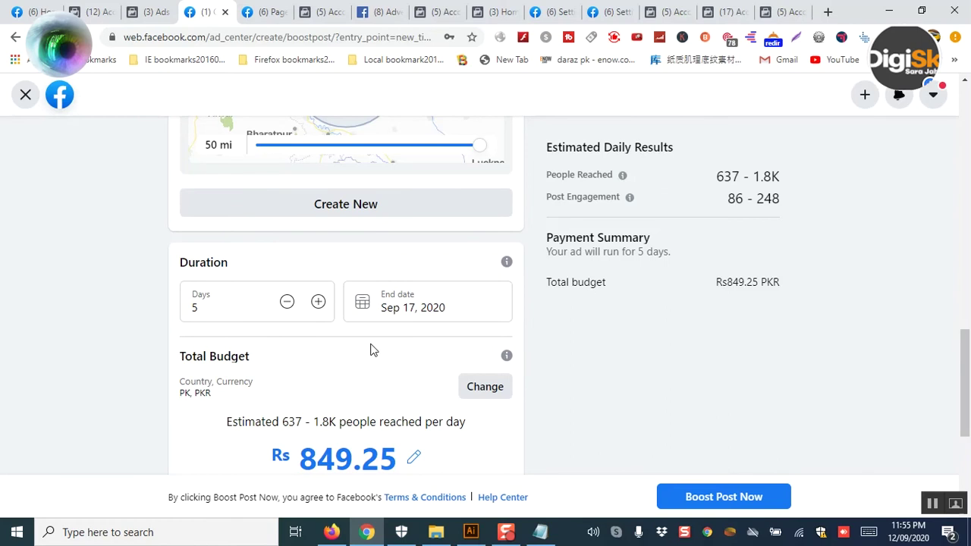
Step: Start creating a new audience for the ad and bring up its locations map
scroll(372, 350, up, 2)
click(359, 357)
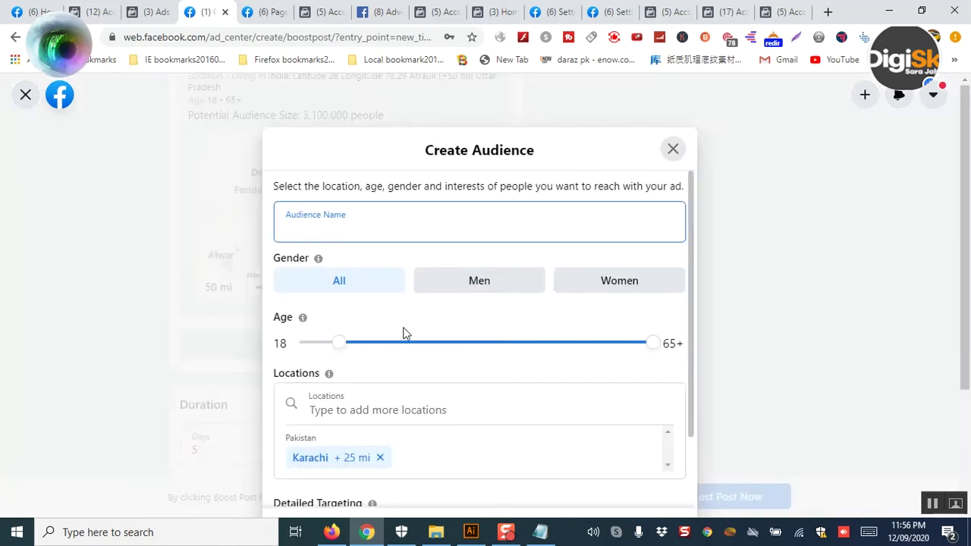
scroll(403, 332, down, 1)
scroll(403, 331, up, 1)
scroll(403, 332, down, 1)
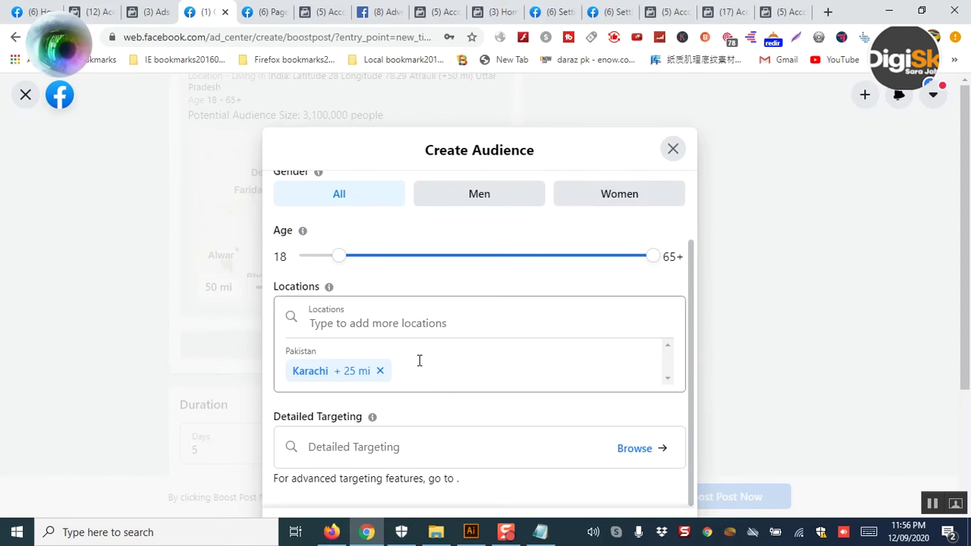
click(418, 322)
scroll(422, 325, down, 3)
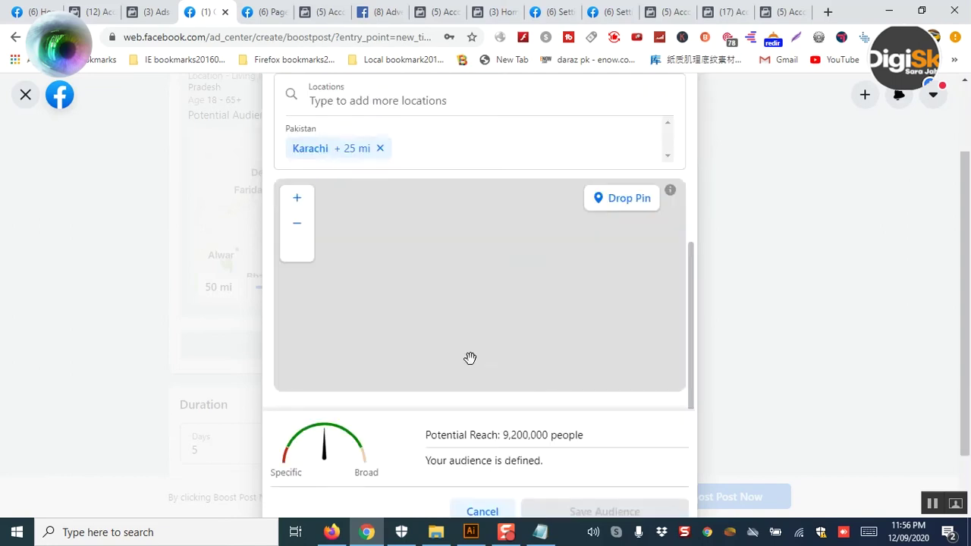
Step: Search the audience locations for "model colony" and try to add one of the suggested places
click(868, 532)
click(505, 461)
click(550, 389)
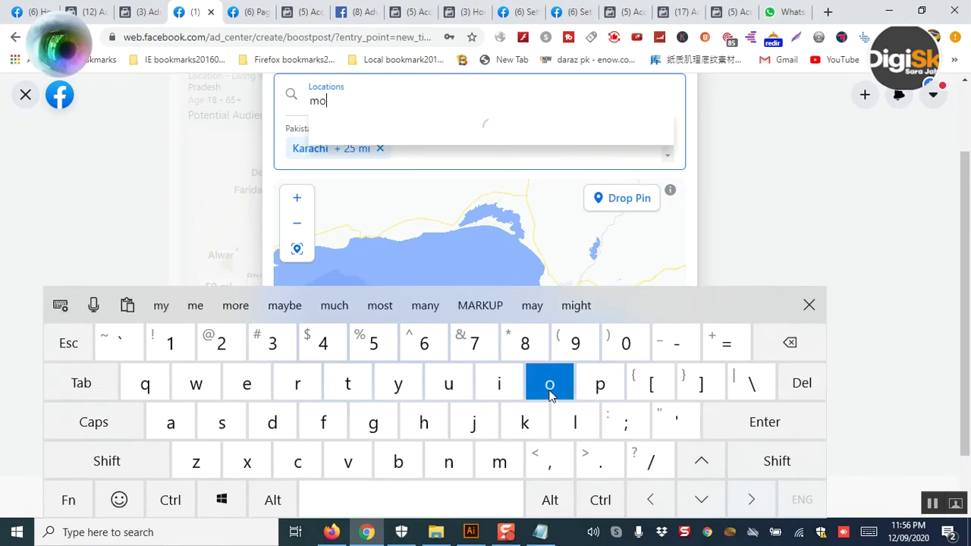
click(272, 423)
click(247, 383)
click(576, 422)
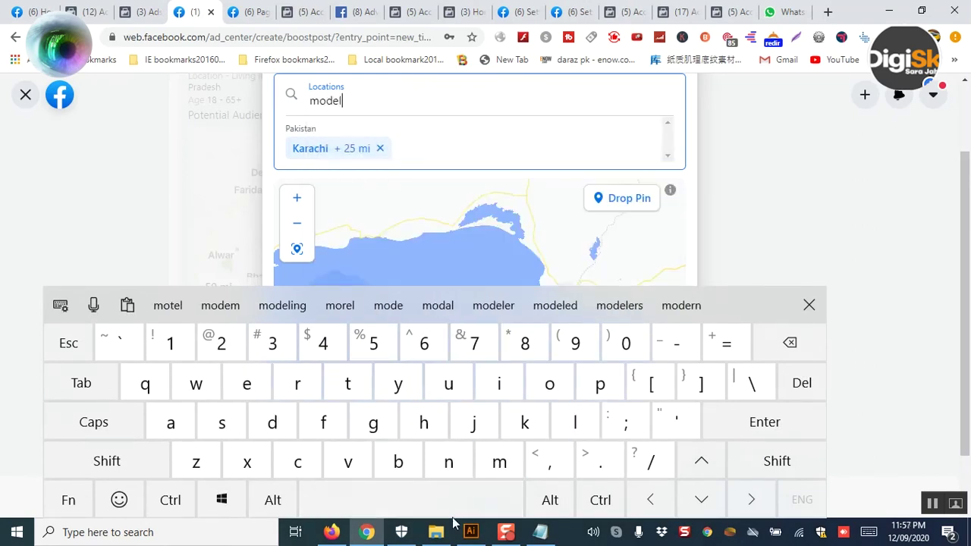
click(433, 511)
click(297, 462)
click(549, 389)
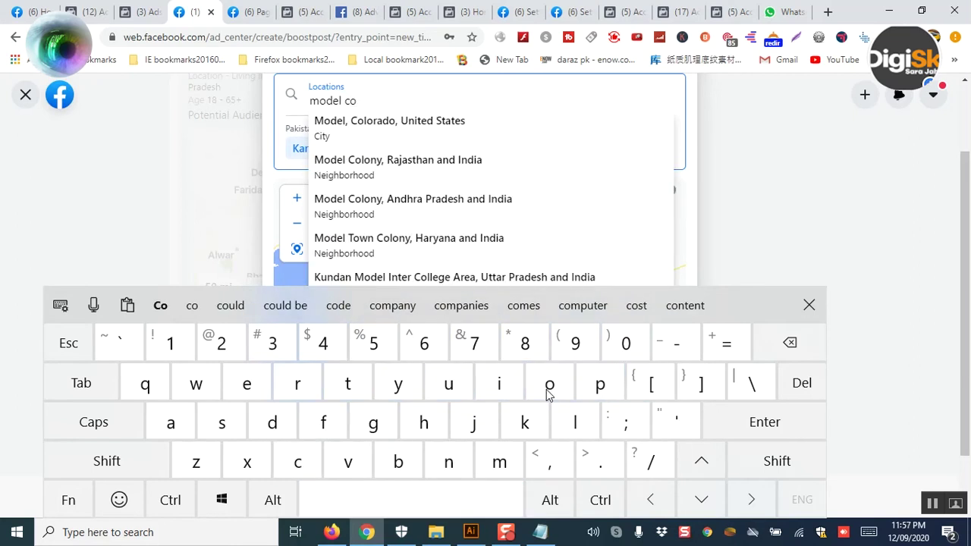
click(576, 423)
click(546, 388)
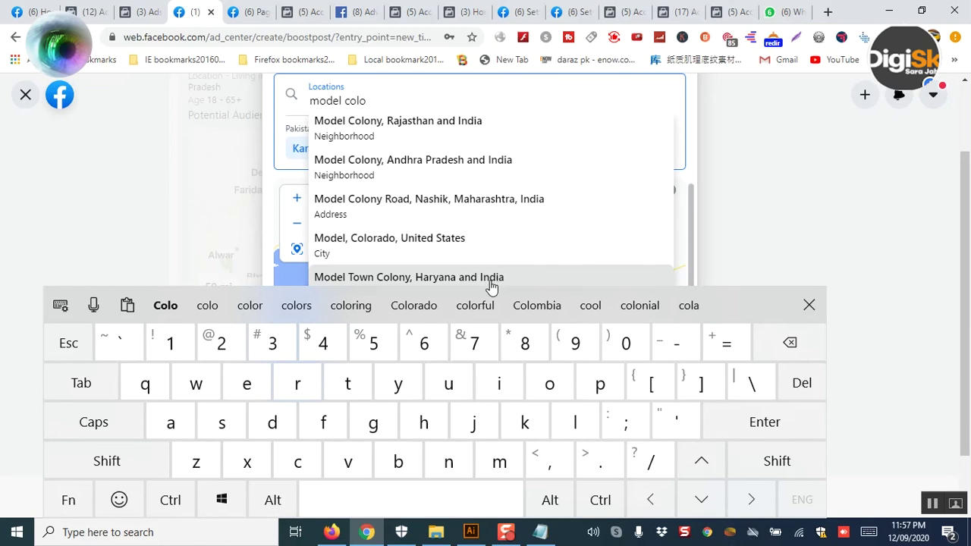
click(448, 462)
click(399, 387)
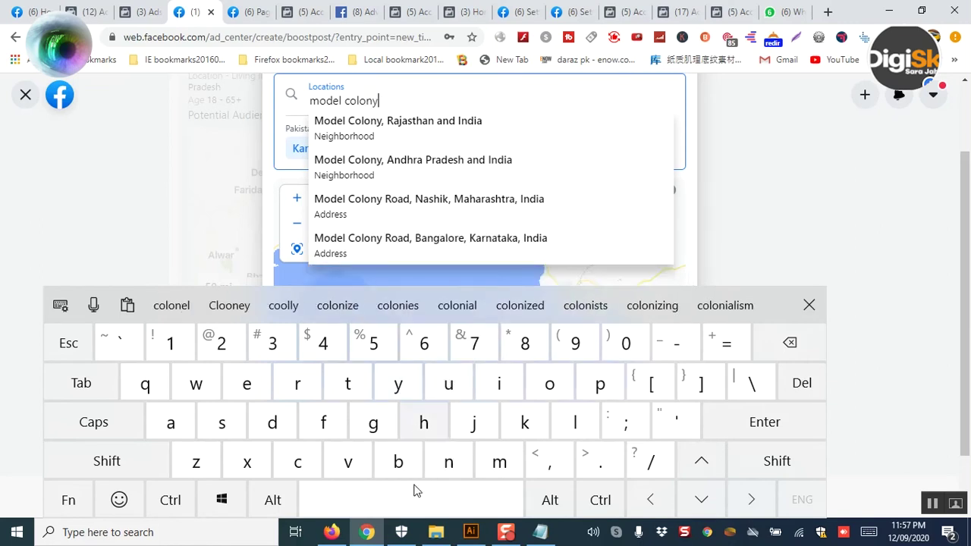
click(419, 503)
scroll(448, 238, down, 1)
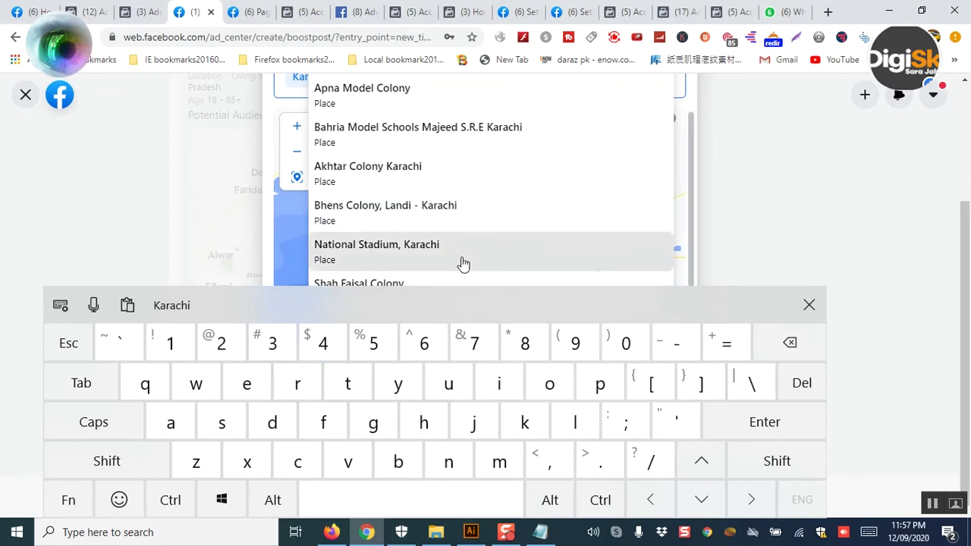
scroll(460, 262, up, 3)
click(443, 225)
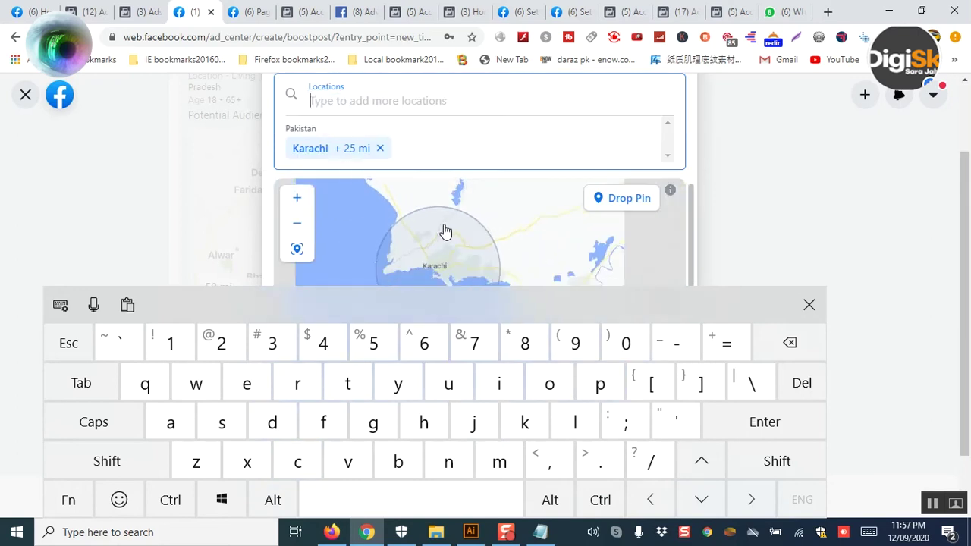
Step: Search the audience locations for "gulistan"
scroll(446, 231, down, 2)
scroll(733, 258, down, 1)
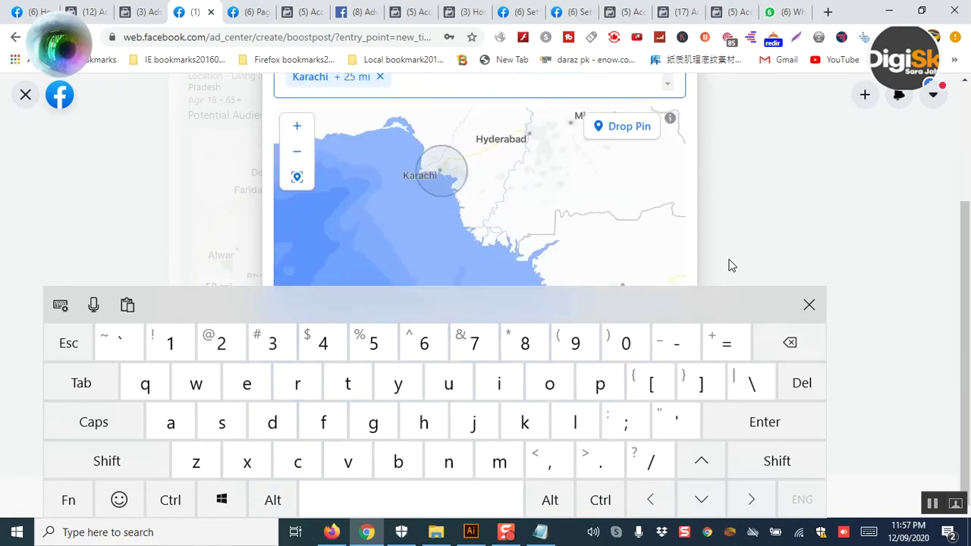
scroll(598, 221, up, 2)
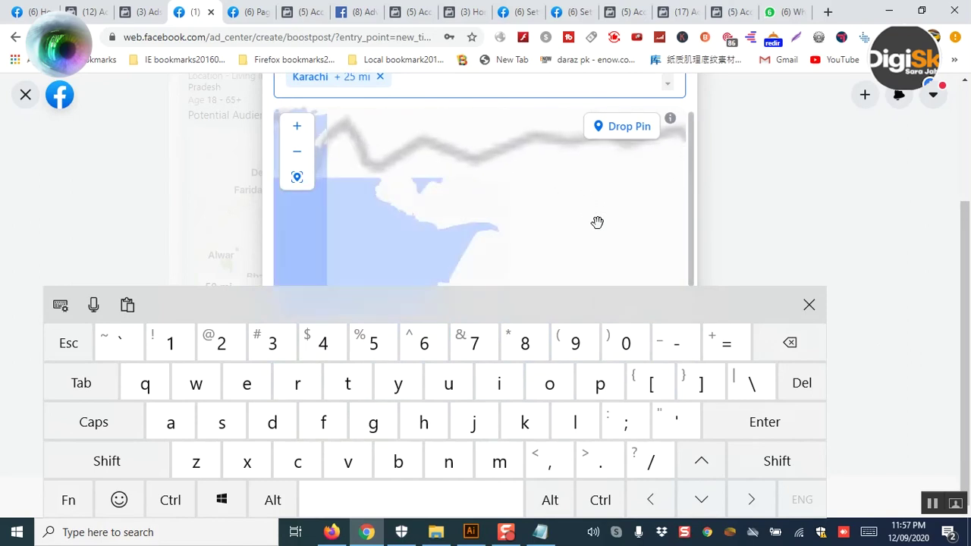
scroll(598, 221, down, 2)
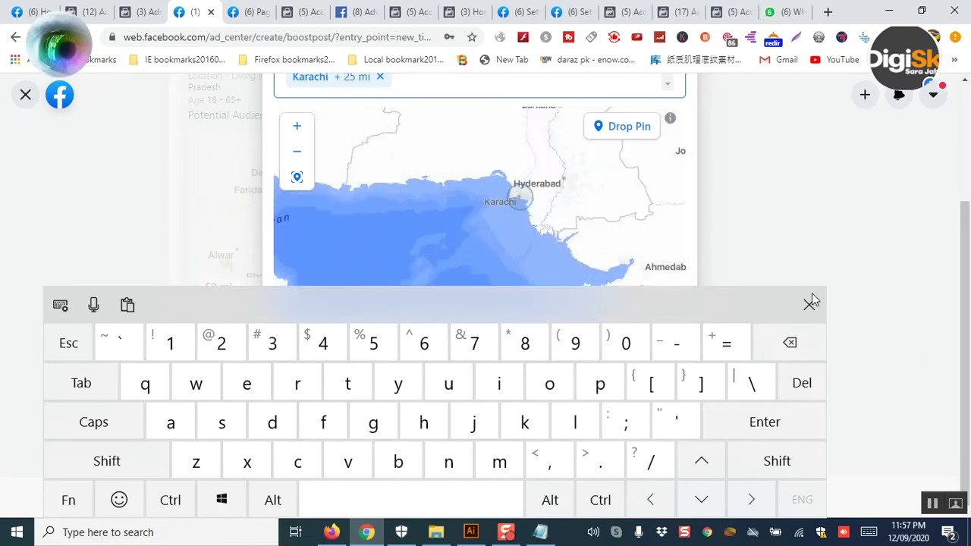
scroll(807, 279, up, 2)
click(374, 422)
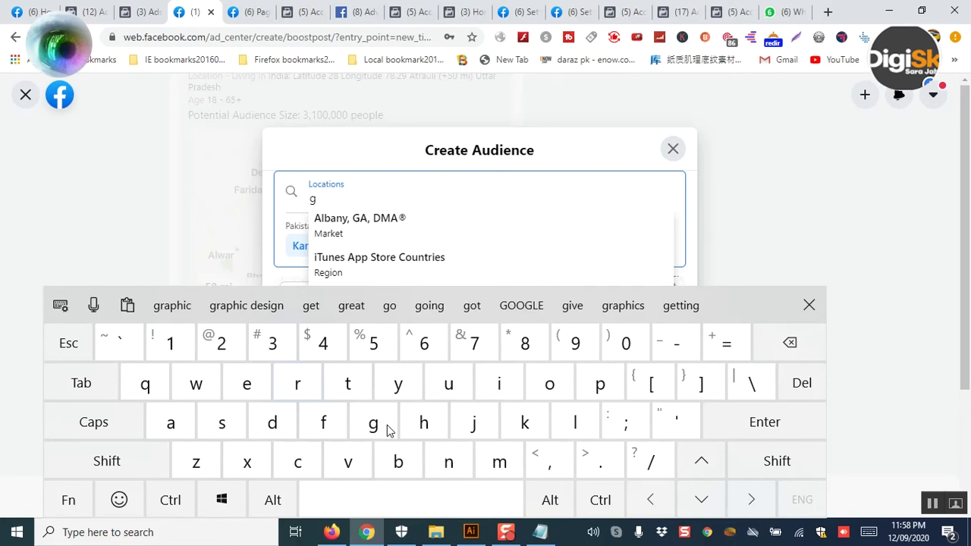
click(454, 386)
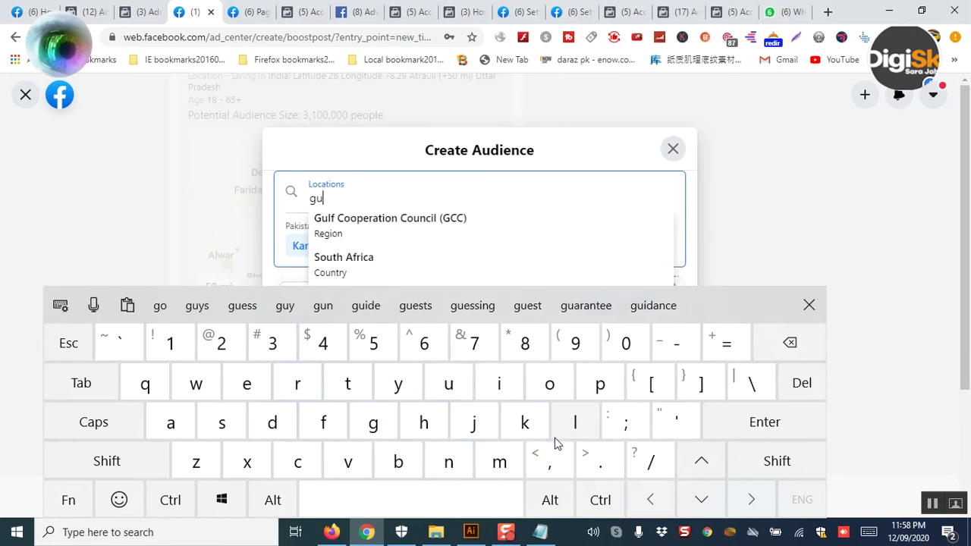
click(574, 425)
click(493, 387)
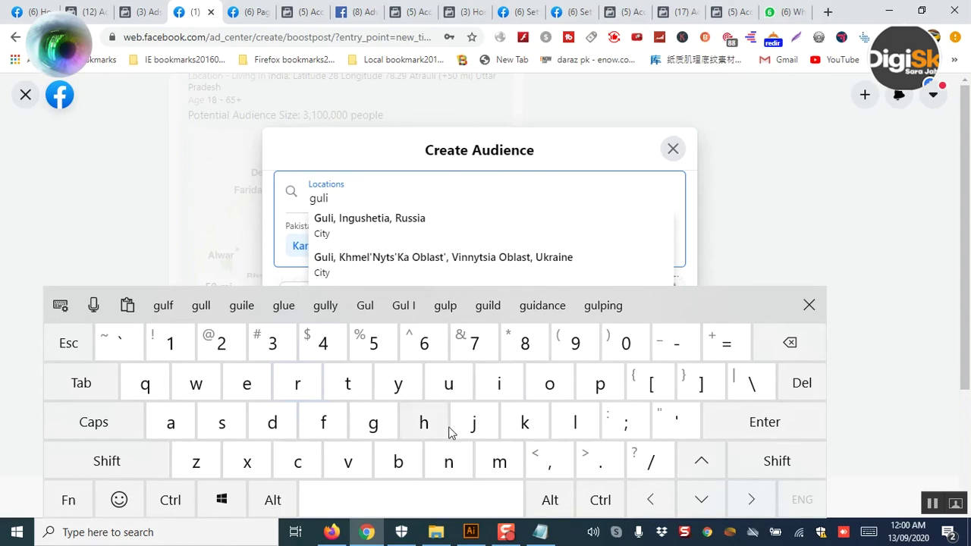
click(221, 422)
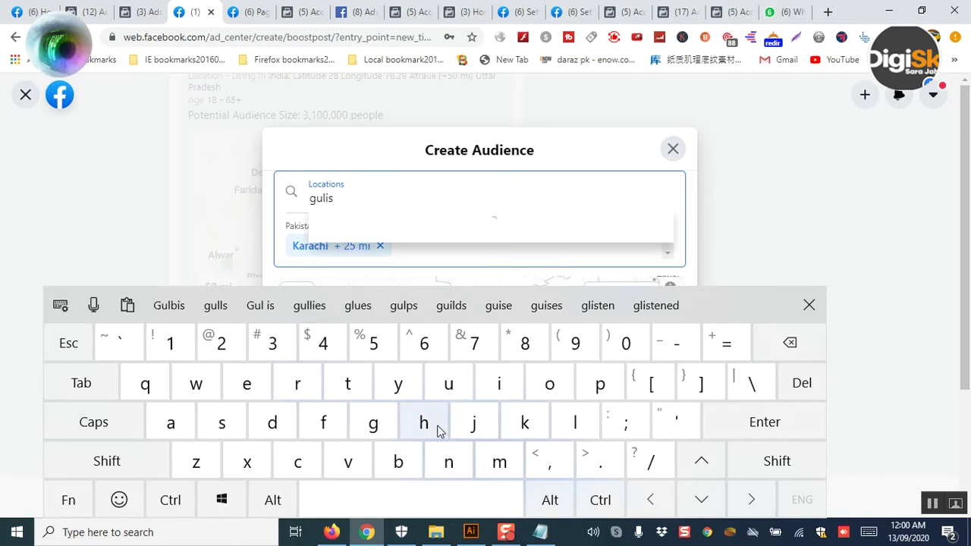
click(347, 383)
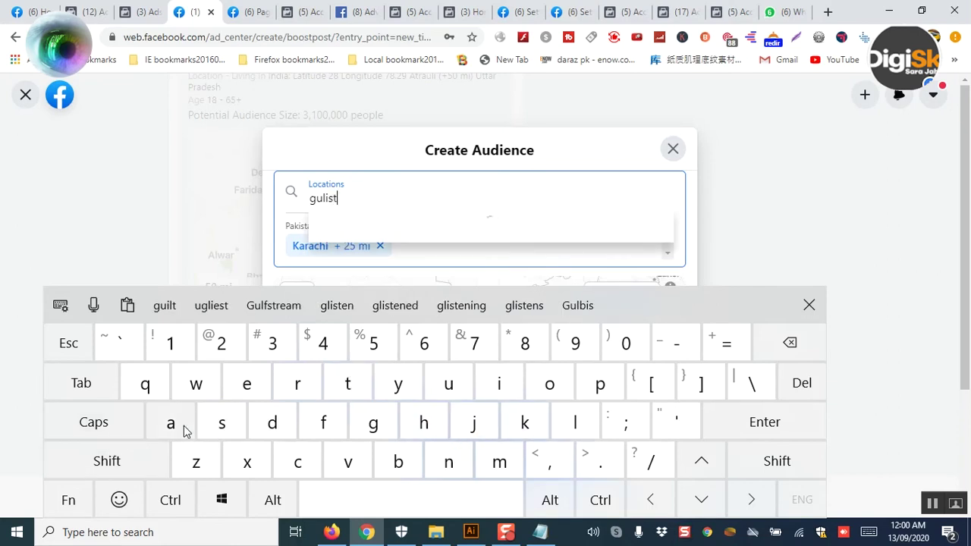
click(446, 469)
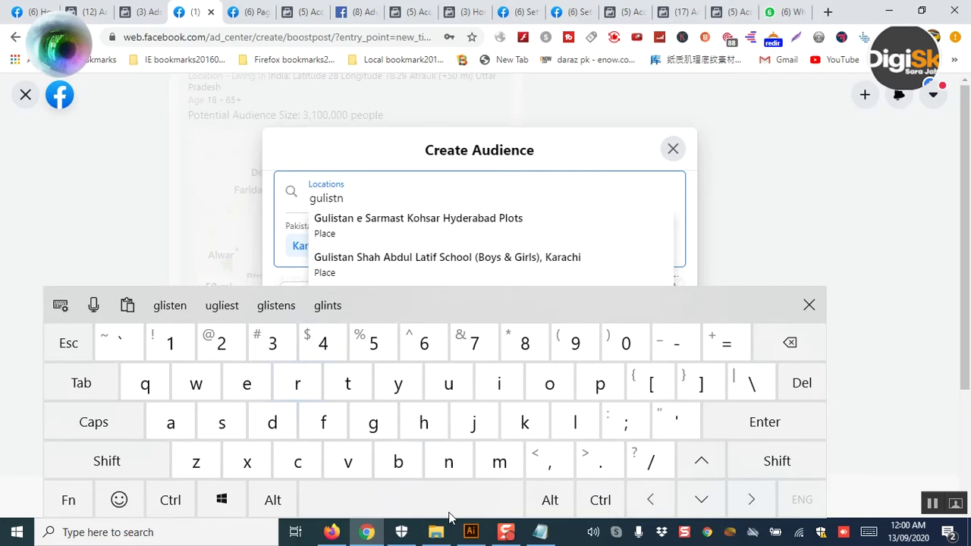
click(790, 343)
click(185, 430)
click(451, 470)
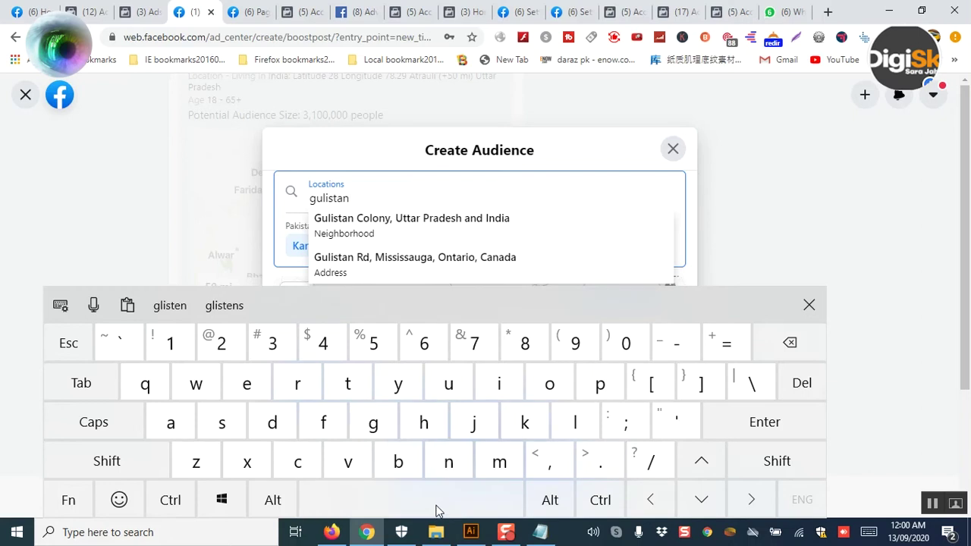
Step: Search the audience locations for "gulistan e joh" and try to add the suggested place Gulistan E johar Block 9
click(246, 383)
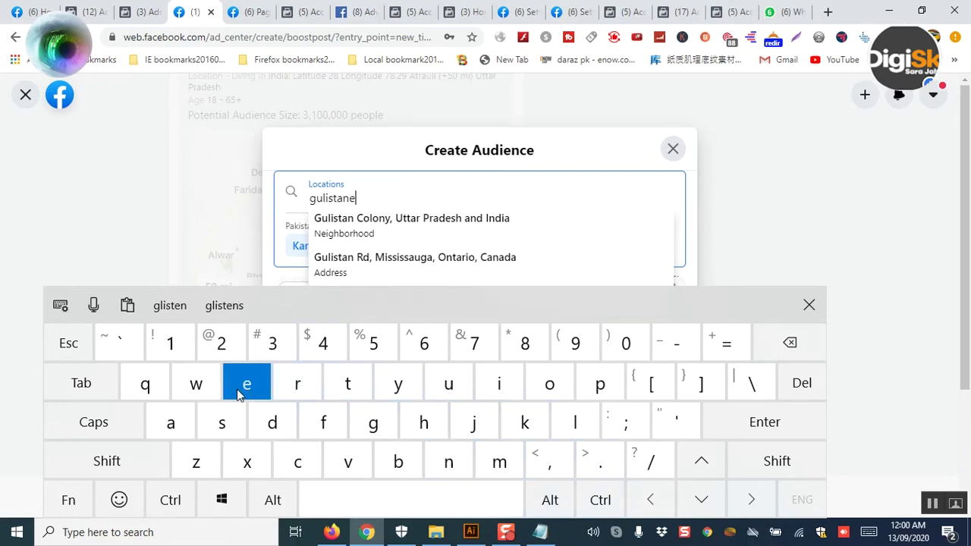
click(372, 512)
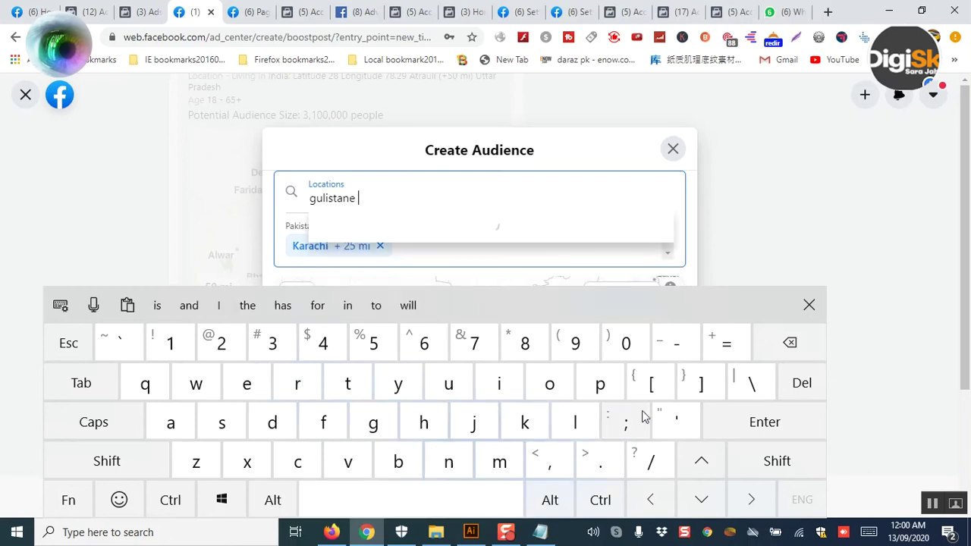
click(790, 343)
click(790, 343)
click(460, 500)
click(247, 383)
click(420, 499)
click(476, 424)
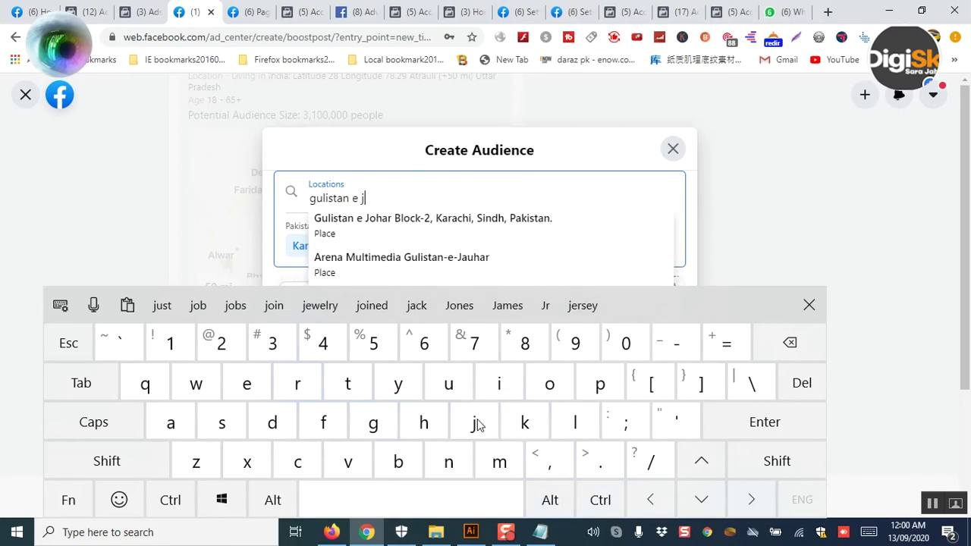
click(560, 397)
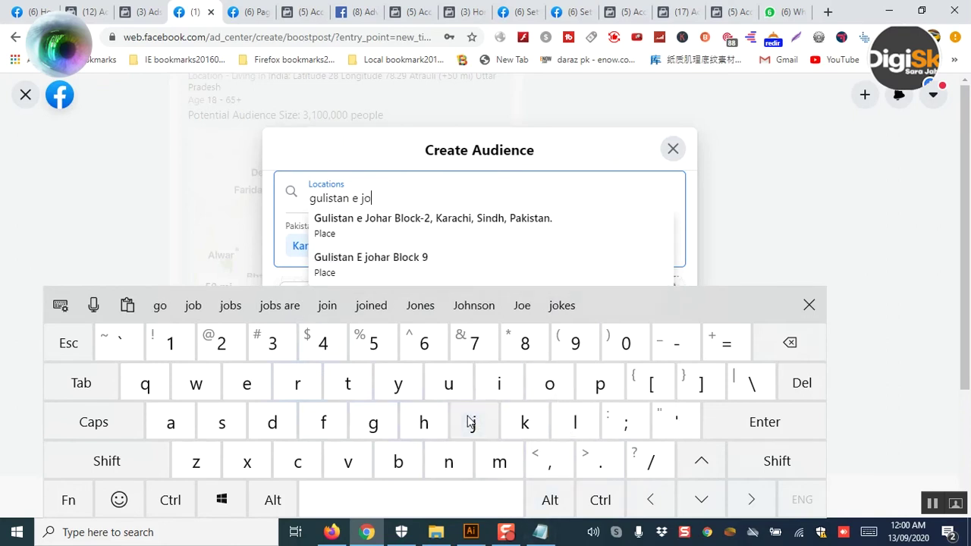
click(425, 422)
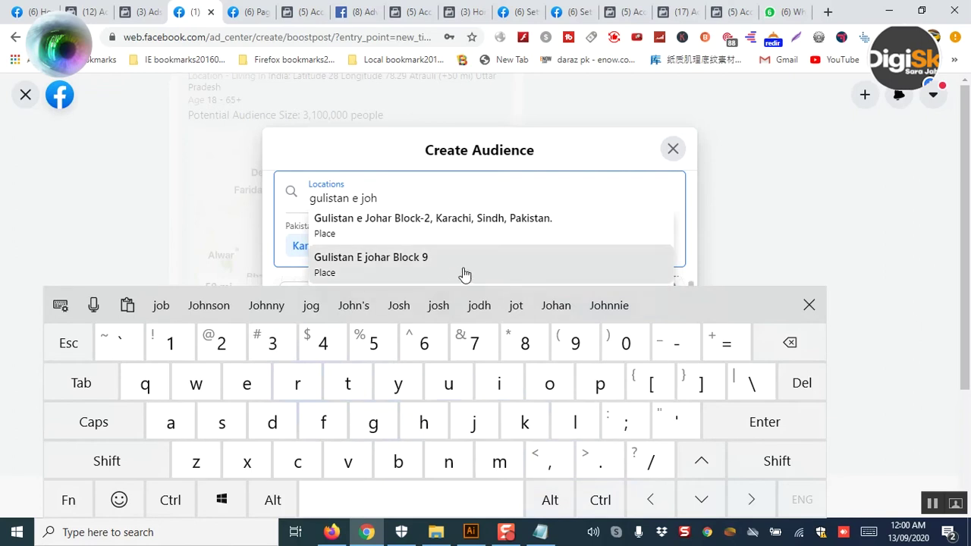
click(808, 305)
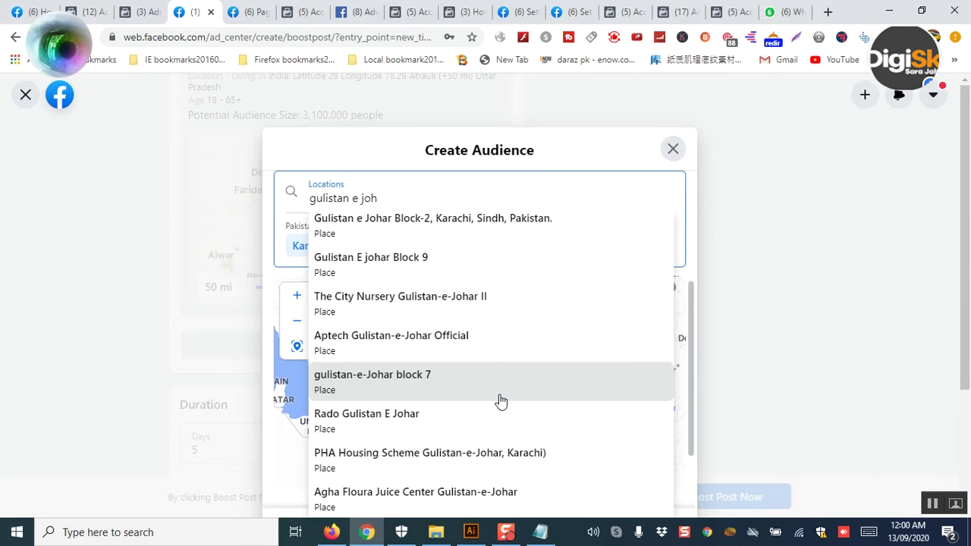
click(451, 273)
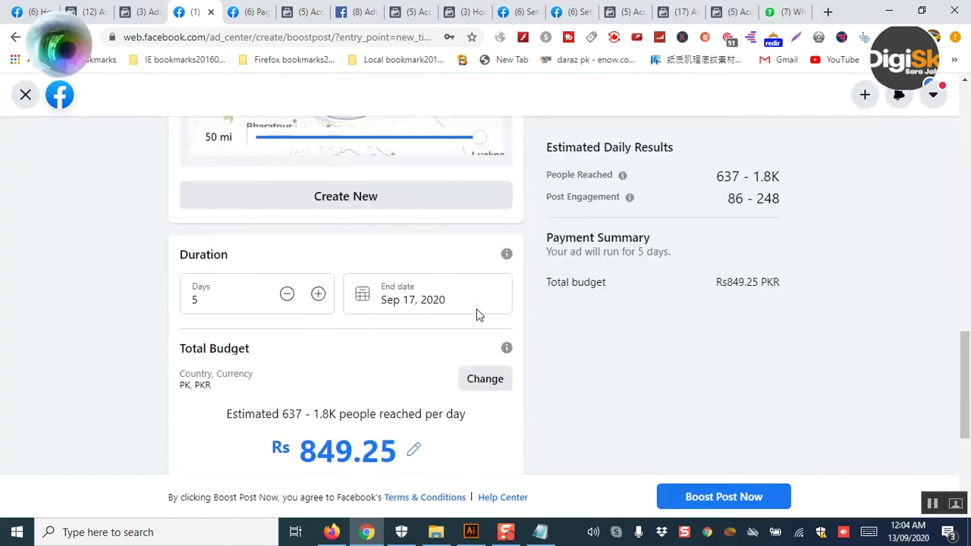
Step: Switch the ad's audience to people who like your Page and check its audience details
scroll(476, 309, down, 3)
scroll(478, 310, up, 3)
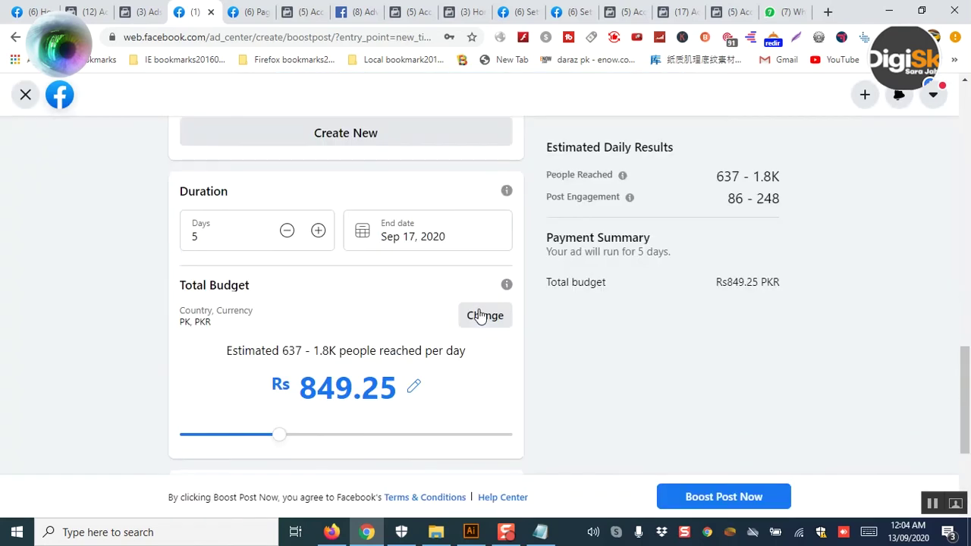
scroll(459, 299, down, 3)
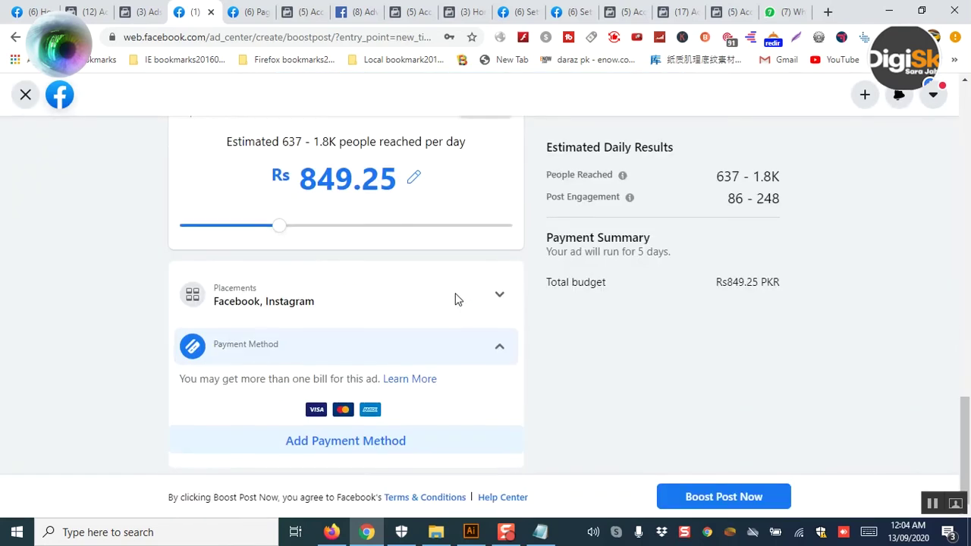
scroll(444, 314, up, 3)
scroll(444, 315, up, 6)
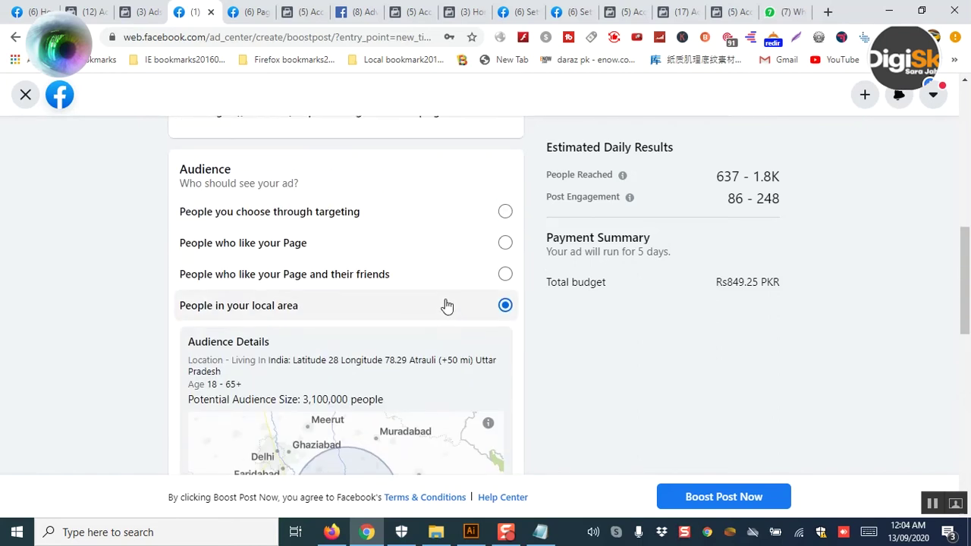
click(467, 247)
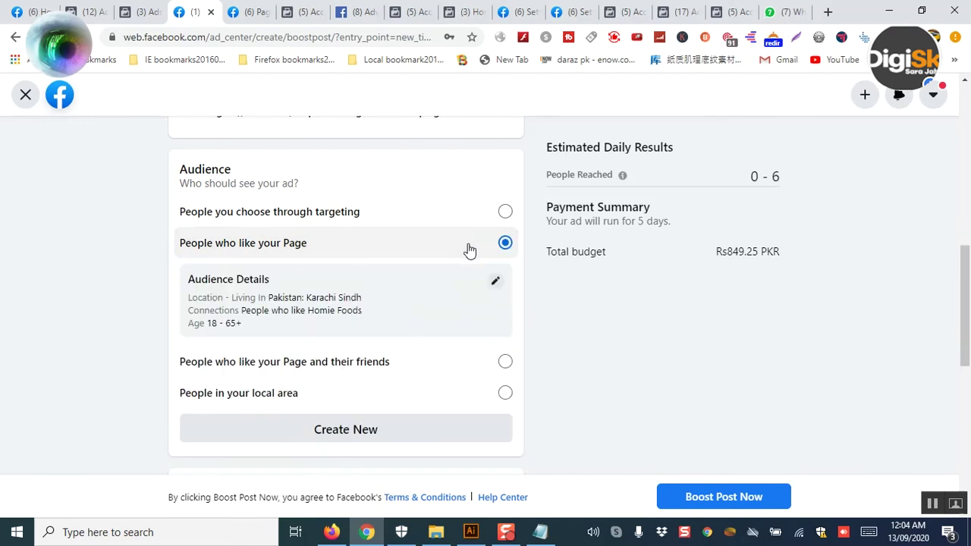
scroll(468, 293, down, 2)
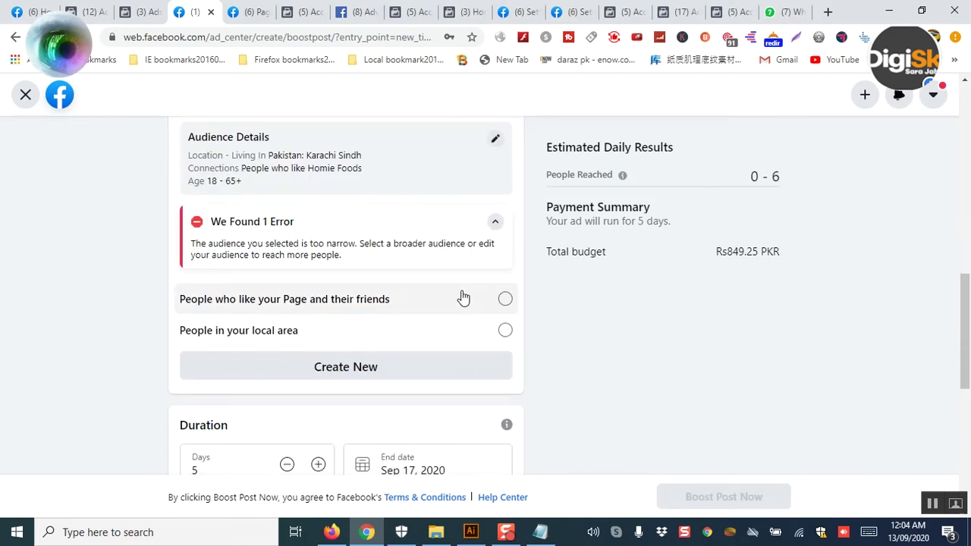
scroll(463, 298, up, 2)
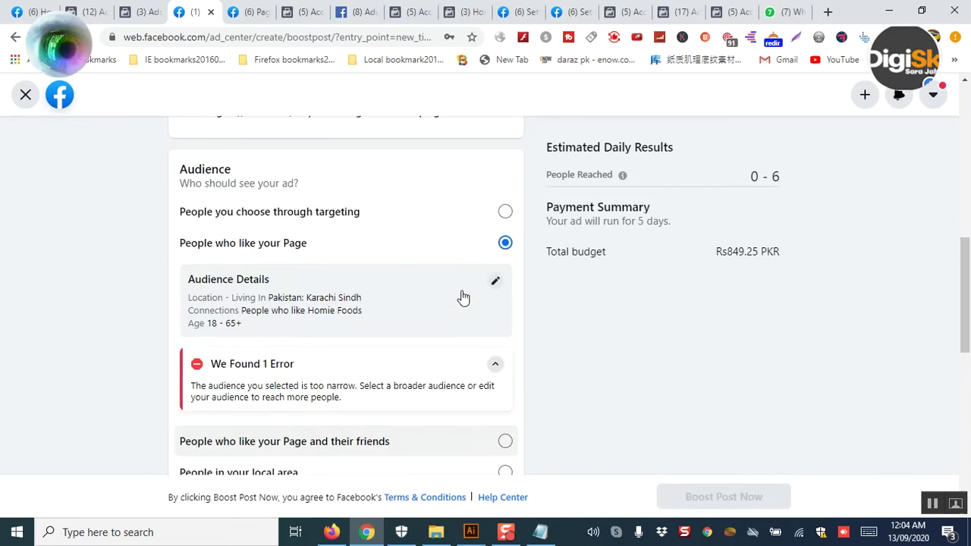
Step: Switch the ad's audience to people who like your Page and their friends, and review the duration, budget and placement settings
click(472, 220)
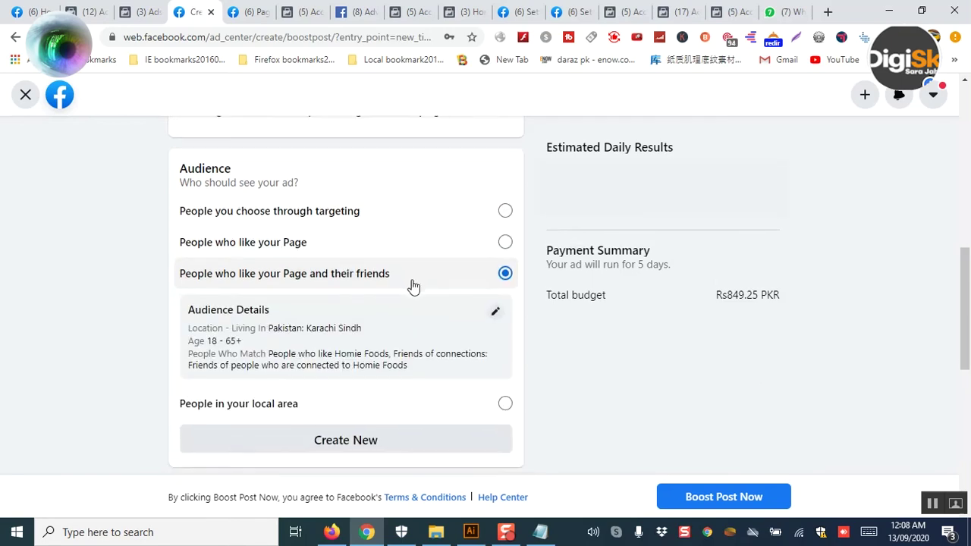
scroll(412, 284, down, 2)
scroll(412, 283, down, 2)
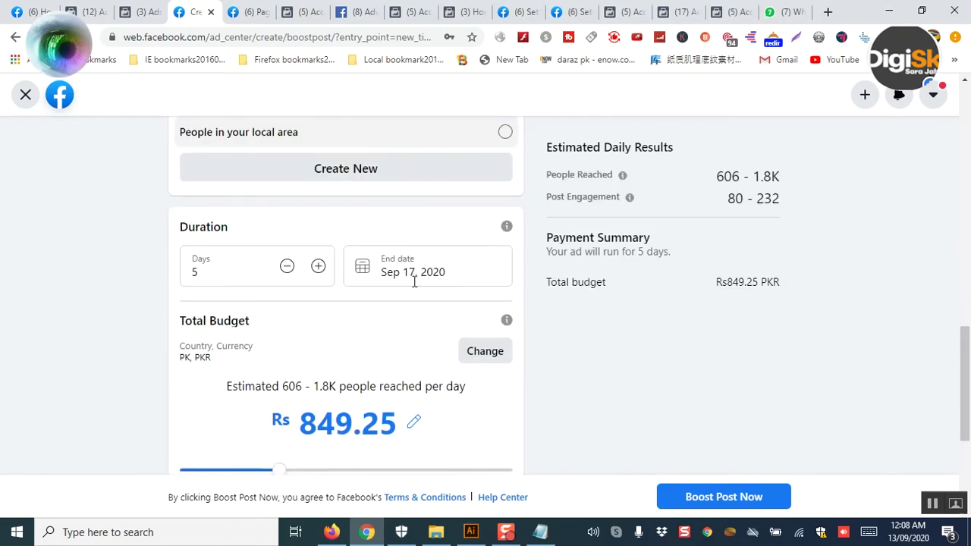
scroll(412, 281, up, 3)
scroll(415, 283, down, 6)
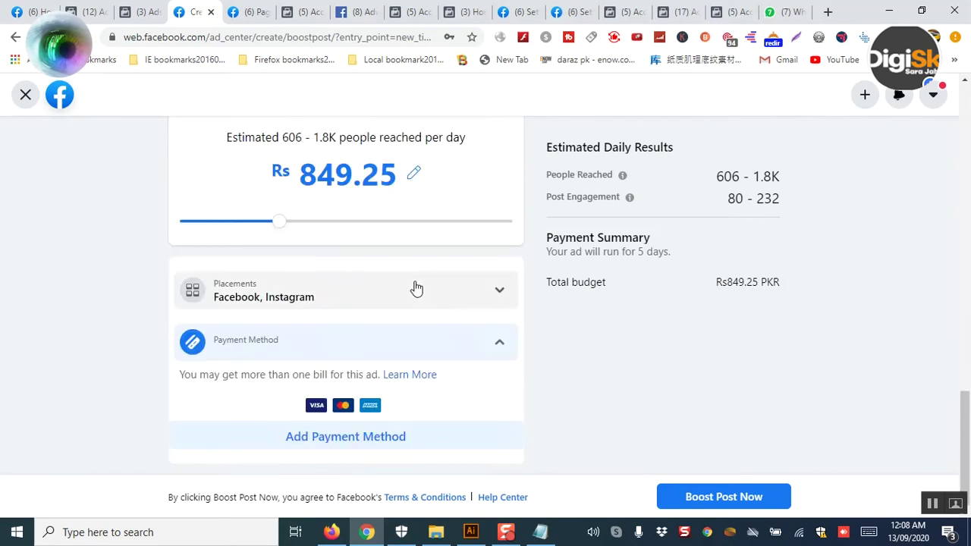
scroll(414, 288, up, 8)
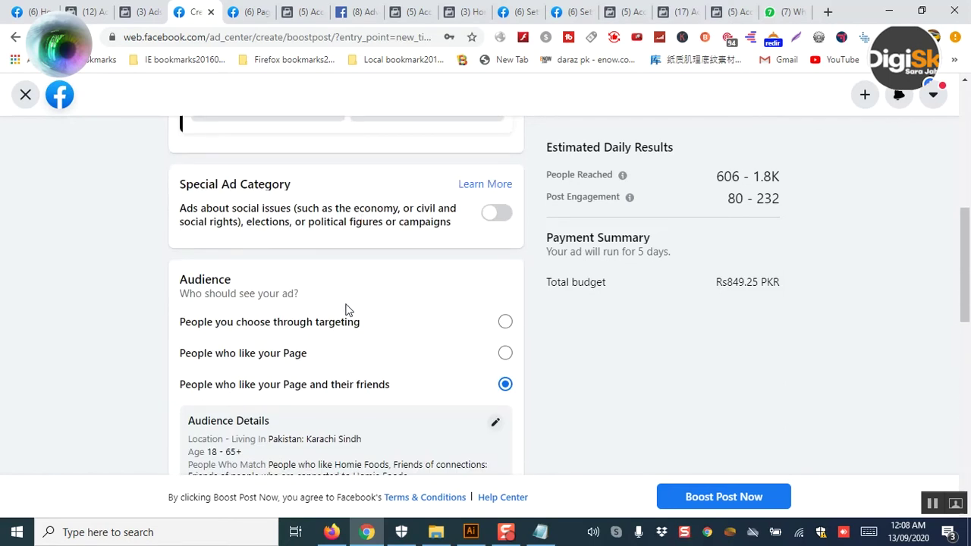
Step: Choose the audience of people you choose through targeting and open it for editing at its locations map
click(357, 327)
scroll(357, 327, down, 2)
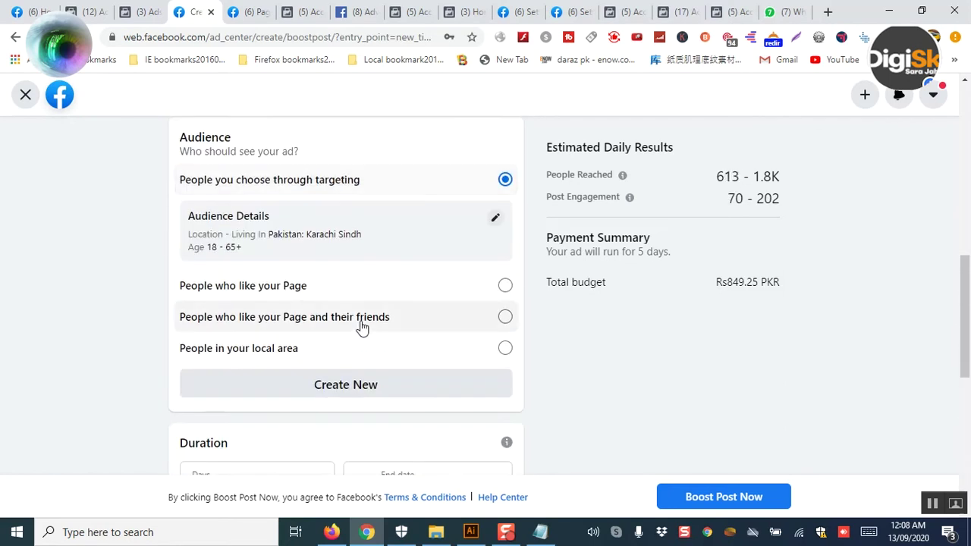
click(495, 218)
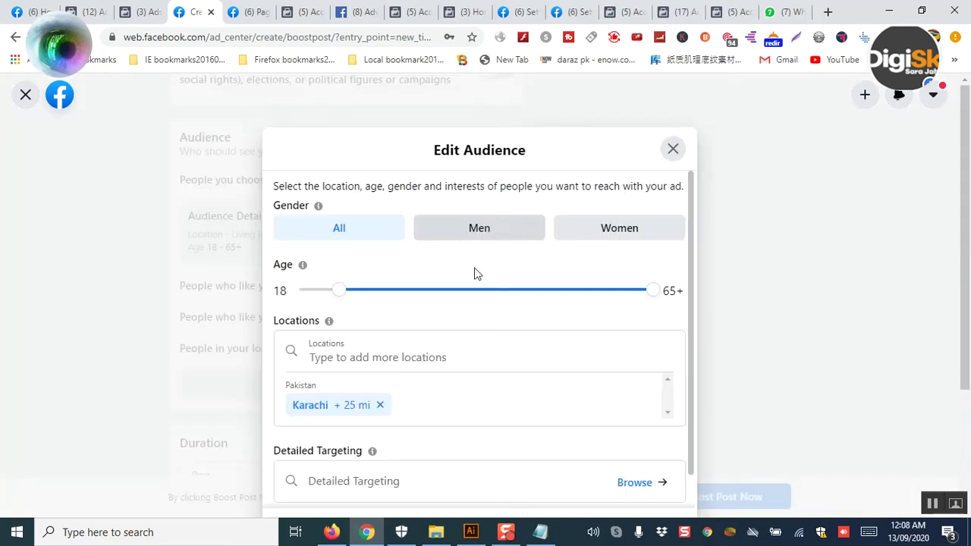
scroll(444, 341, down, 1)
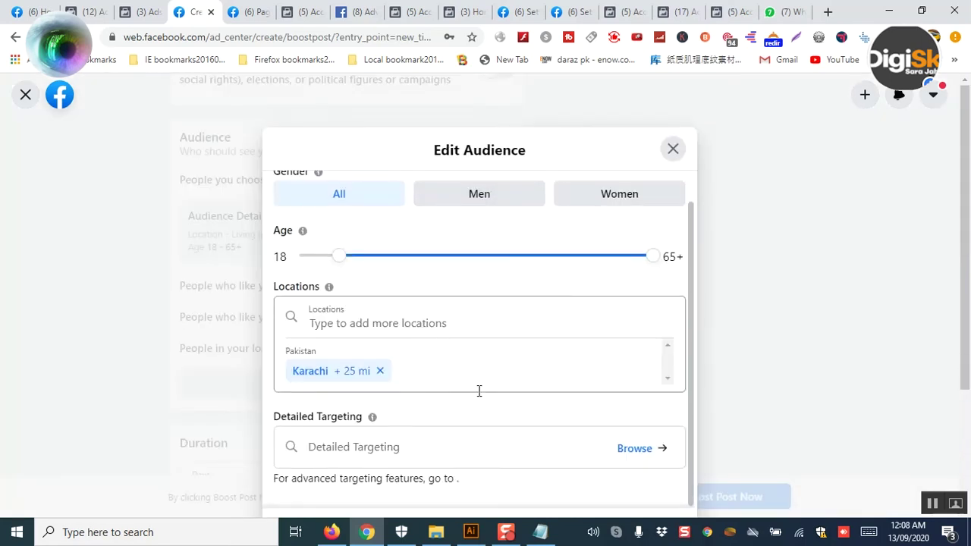
scroll(459, 326, down, 5)
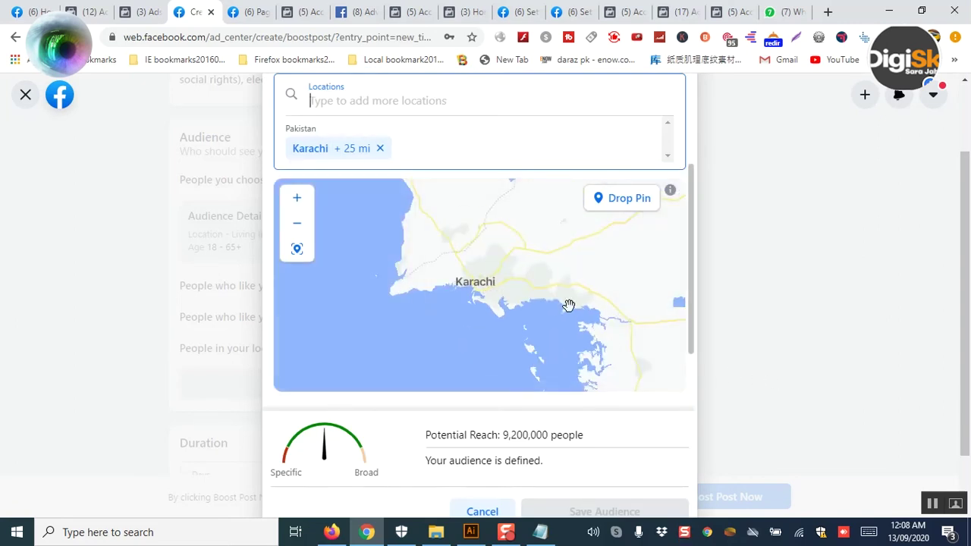
scroll(560, 432, down, 2)
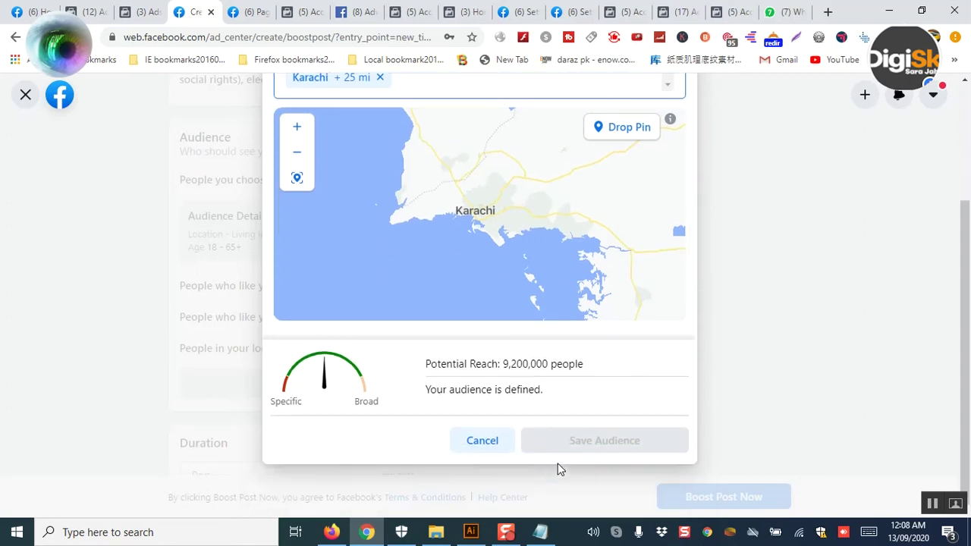
scroll(540, 441, up, 4)
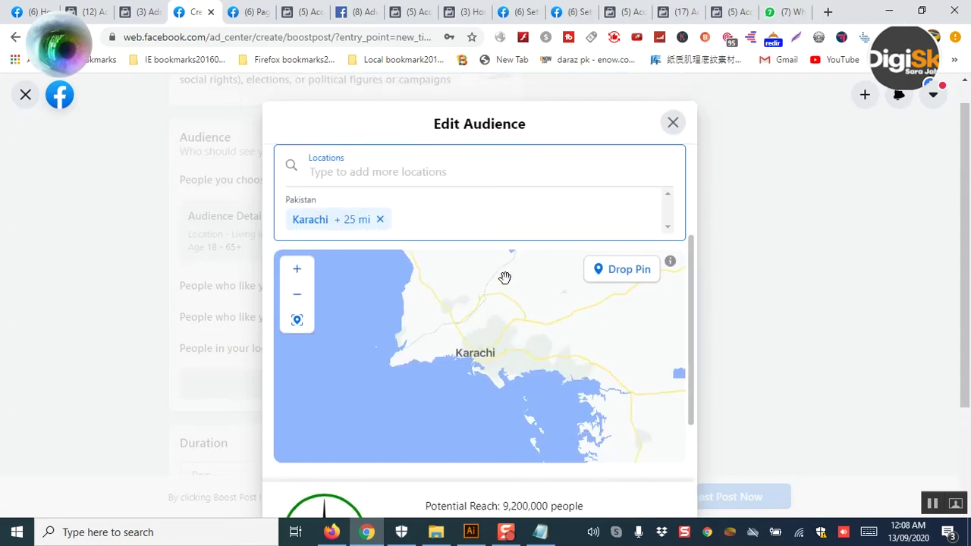
Step: Search the audience locations for "airport karachi"
click(870, 533)
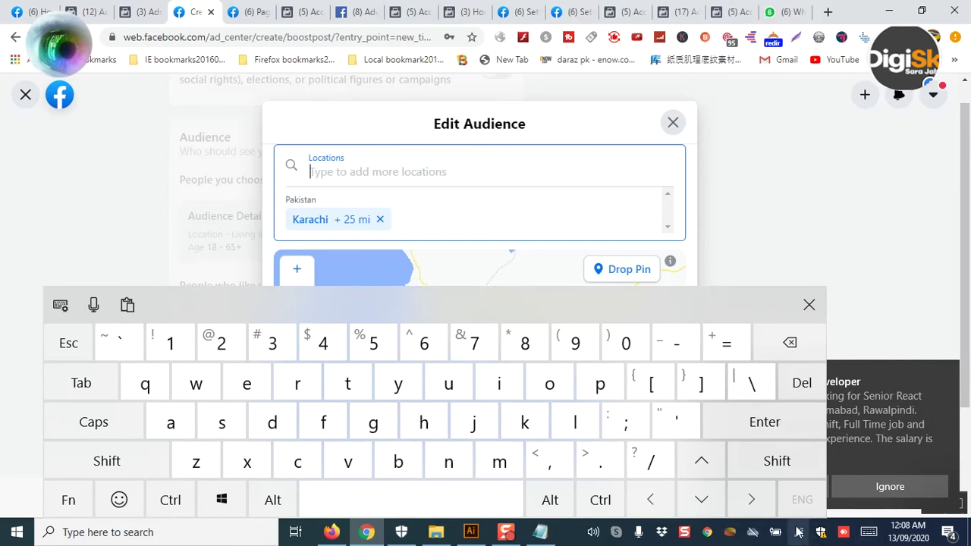
click(170, 430)
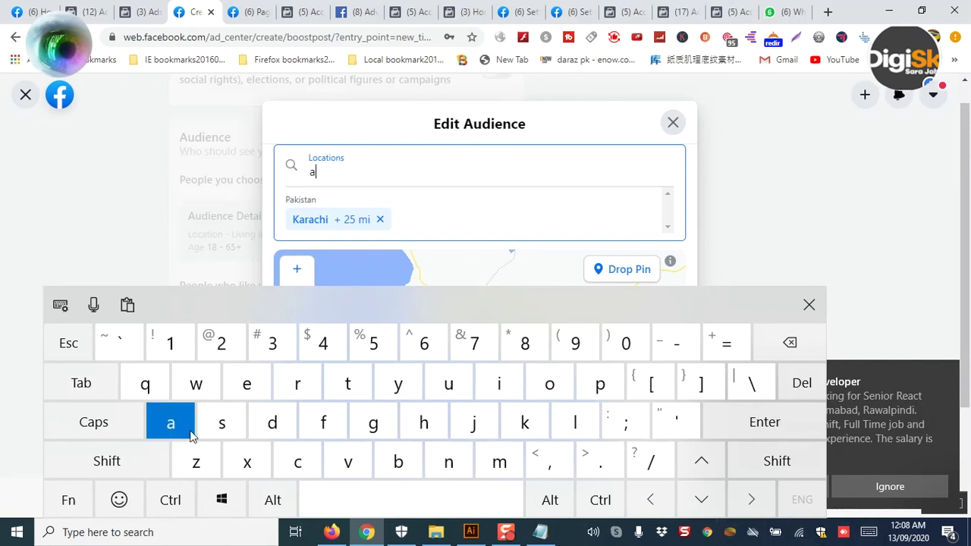
click(503, 395)
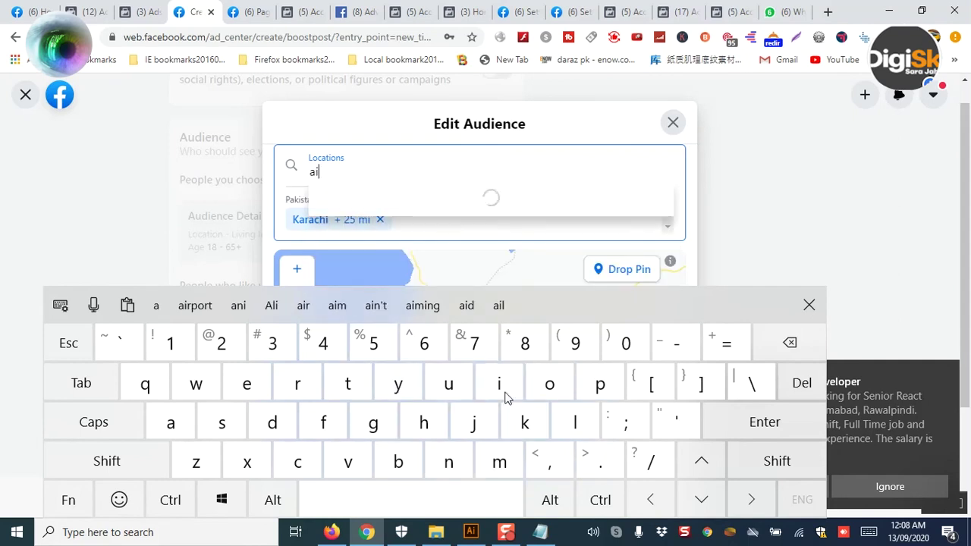
click(298, 389)
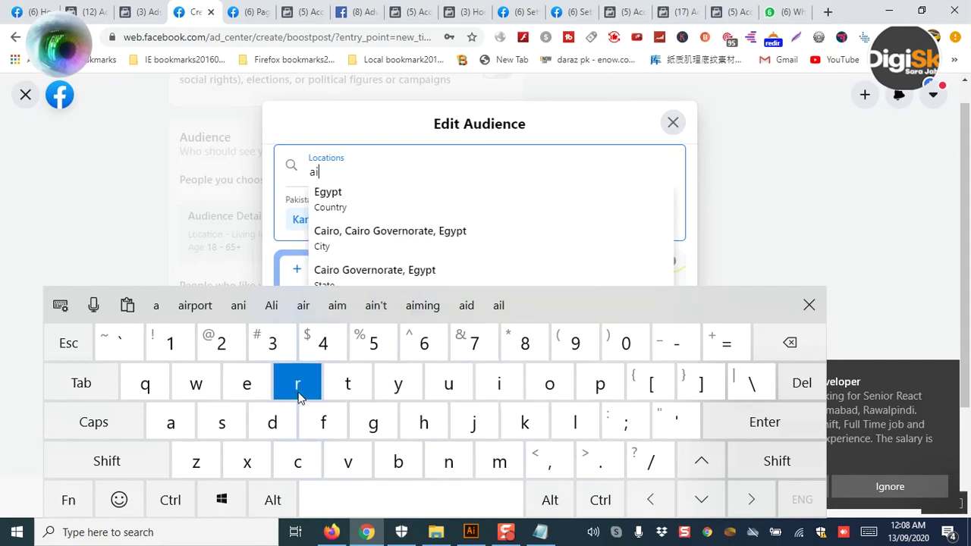
click(604, 392)
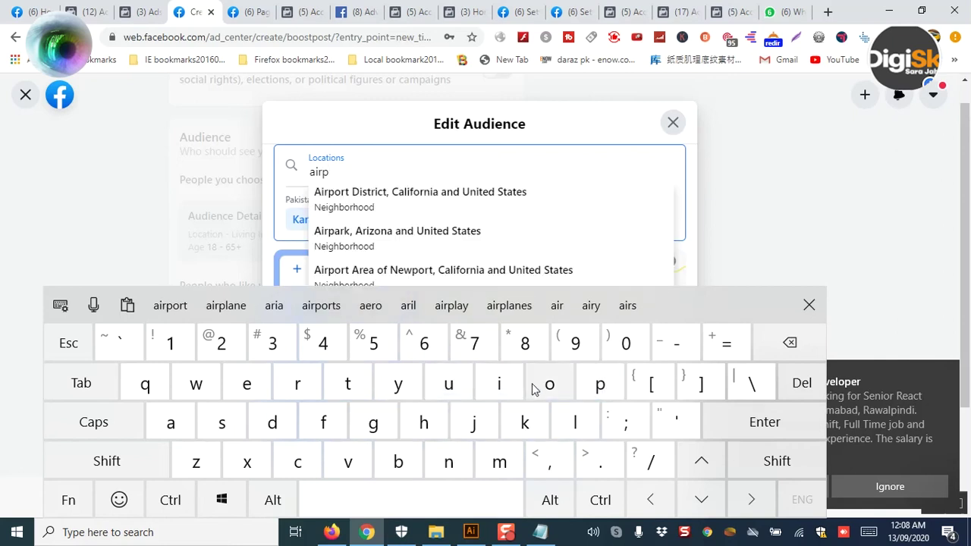
click(556, 387)
click(296, 385)
click(347, 386)
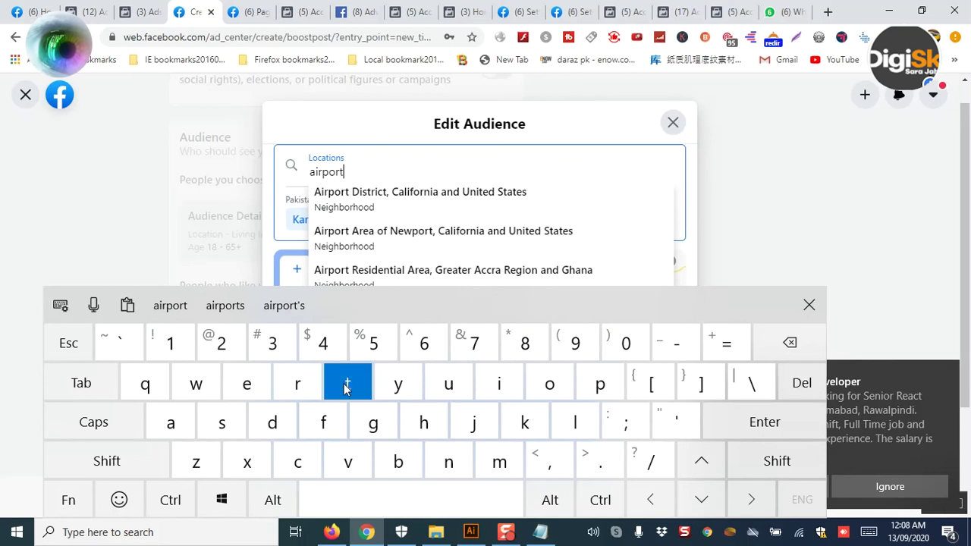
click(384, 501)
click(516, 429)
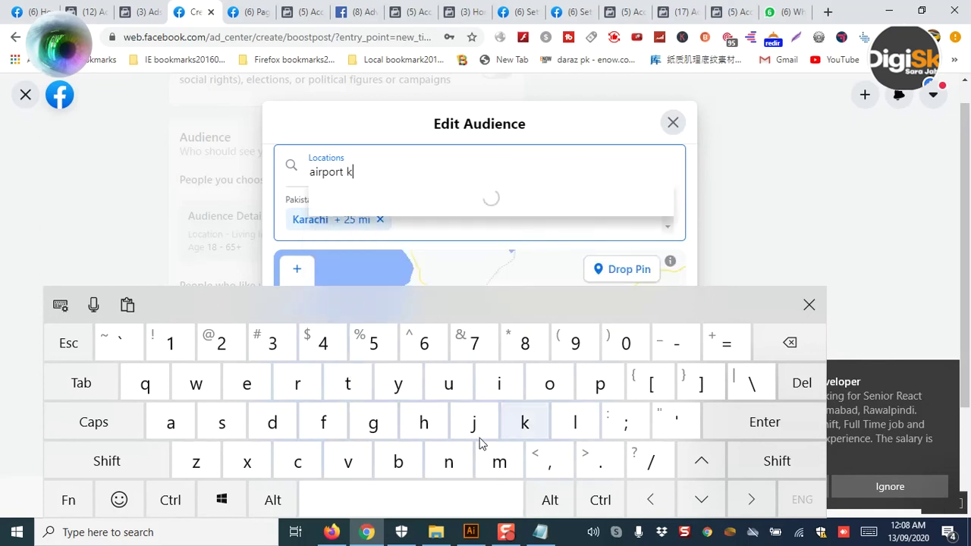
click(170, 425)
click(283, 393)
click(170, 428)
click(300, 466)
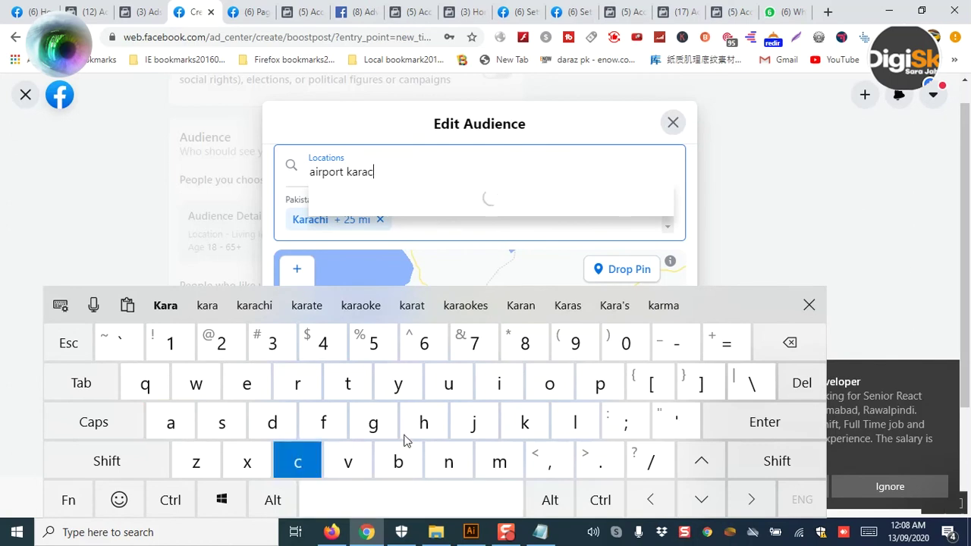
click(423, 435)
click(497, 397)
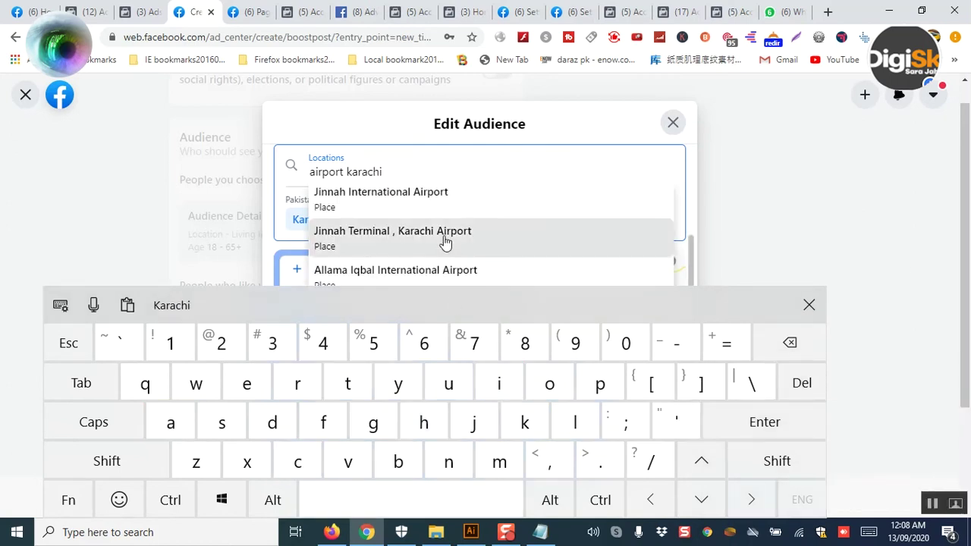
Step: Try to add the suggested place Karachi Airport to the audience locations and check the map and potential reach
click(809, 305)
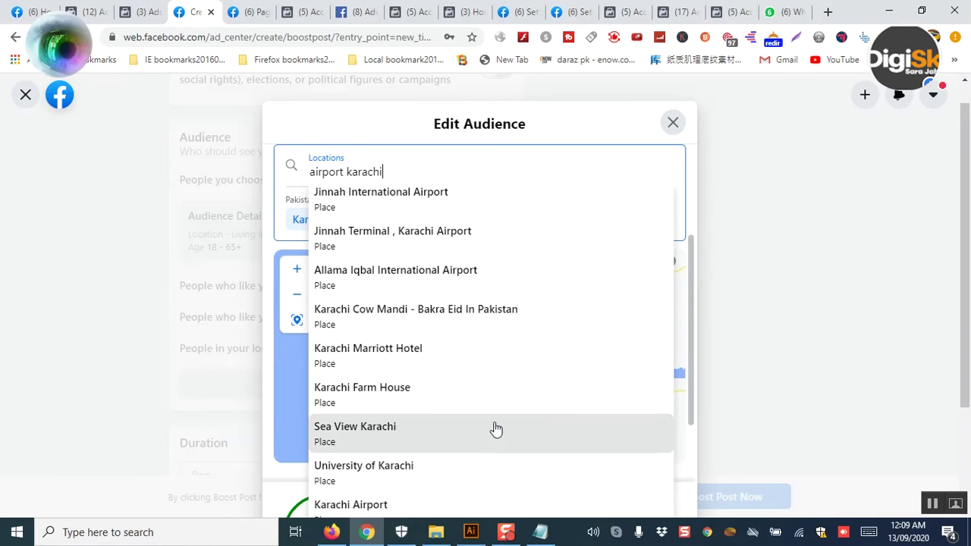
scroll(493, 429, down, 1)
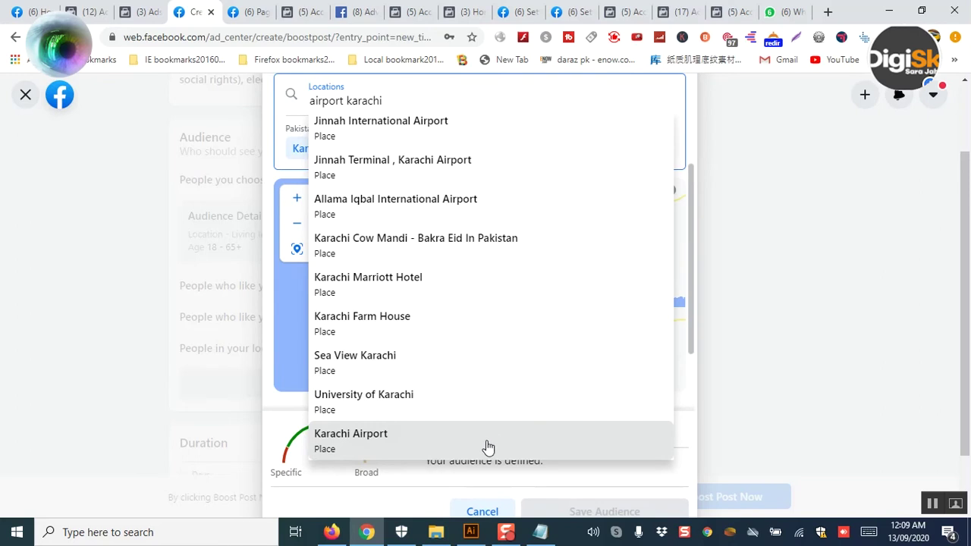
click(488, 447)
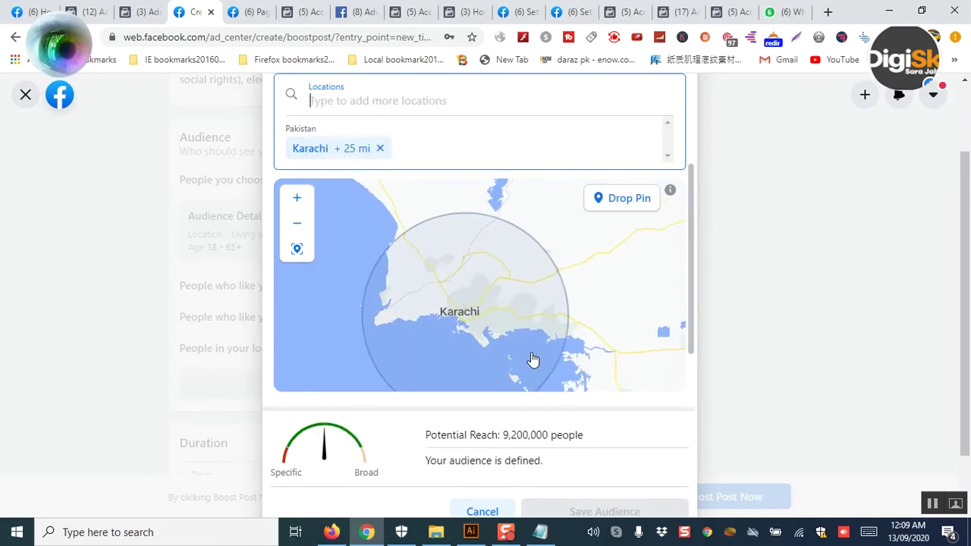
scroll(534, 359, down, 2)
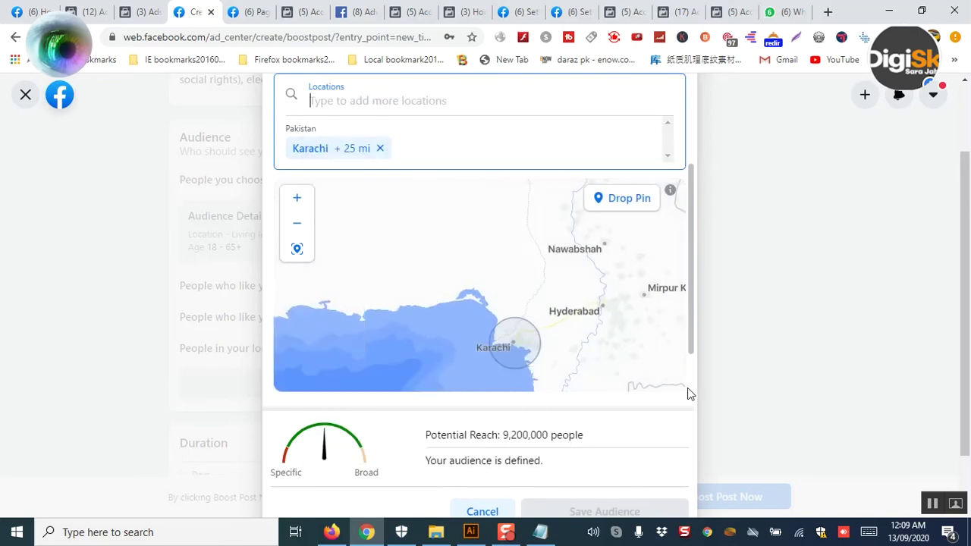
scroll(725, 423, down, 1)
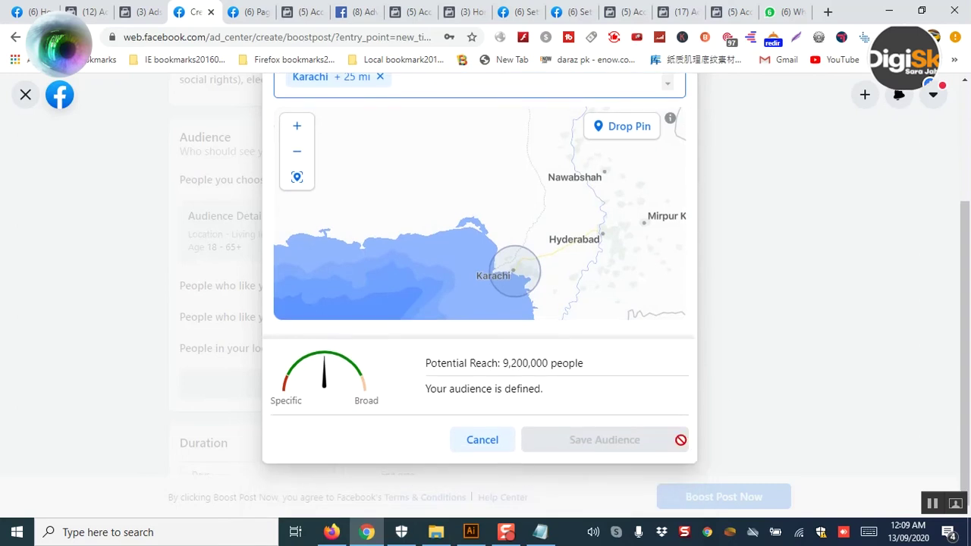
scroll(549, 414, up, 2)
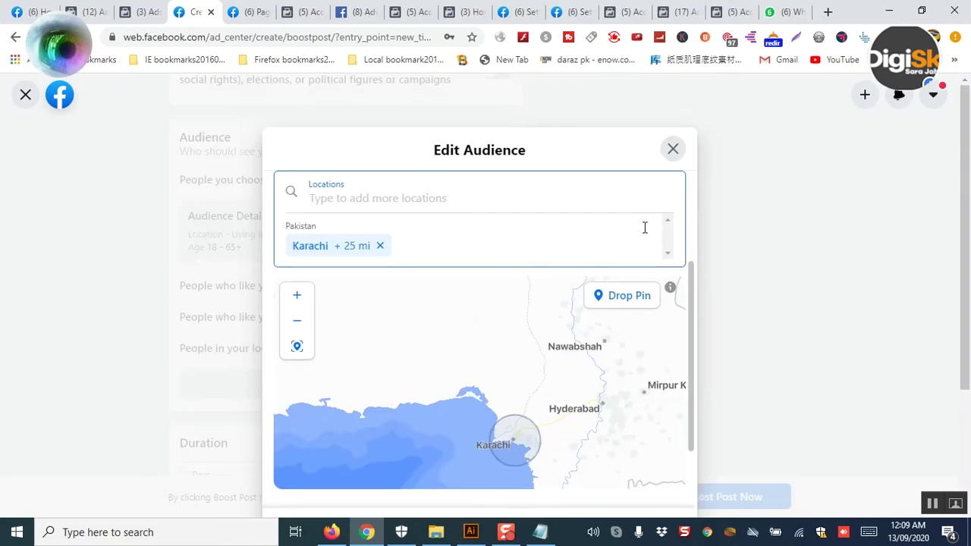